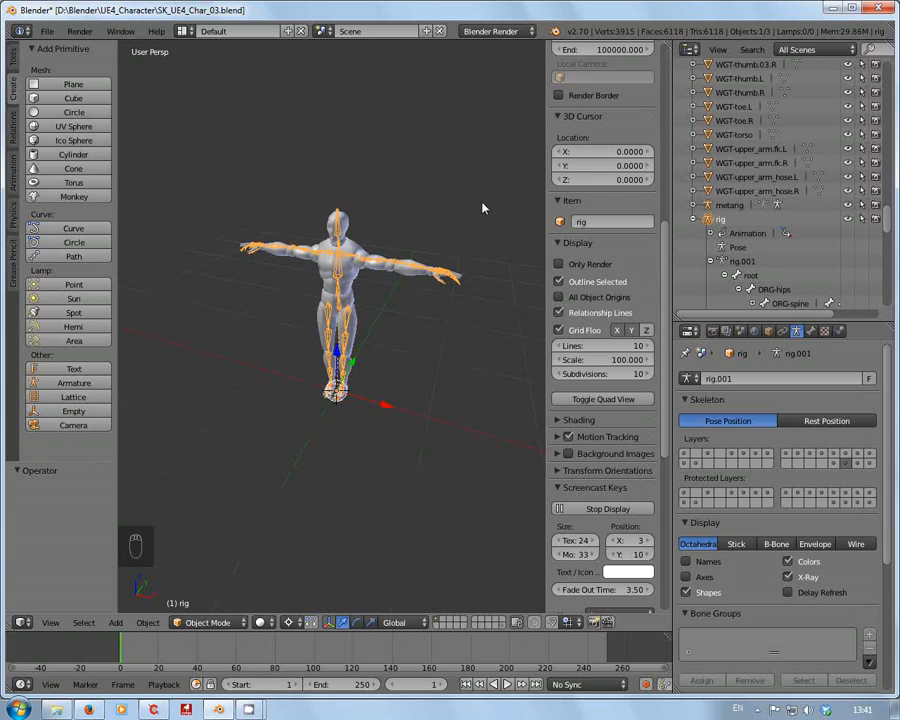
# Examine the rig's bone hierarchy in the outliner and compare the rigged character with the neighbouring metarig.
pyautogui.scroll(-1, 892, 232)
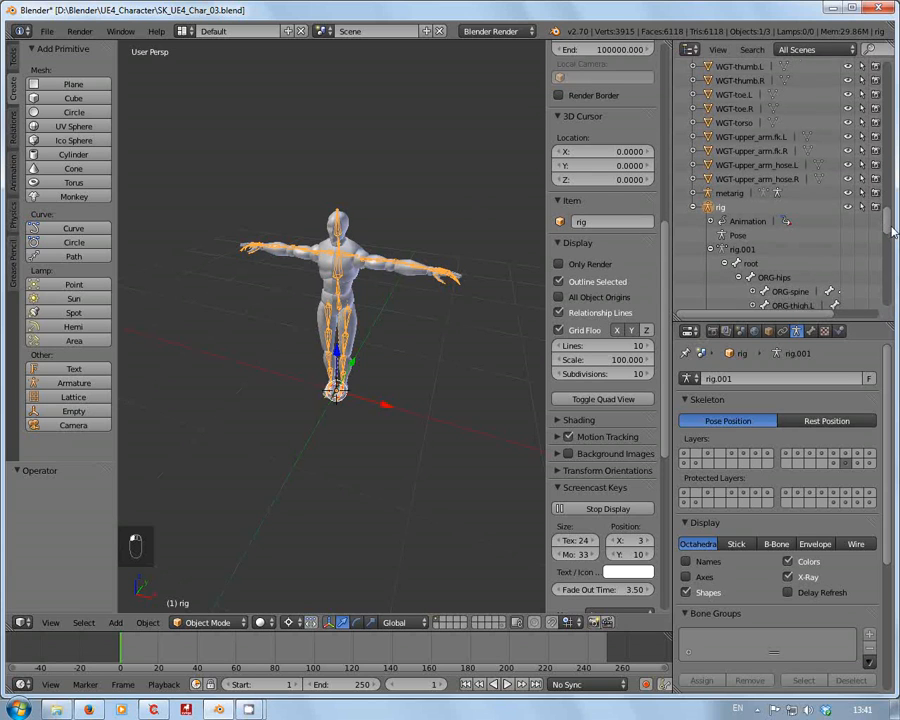
pyautogui.scroll(-5, 892, 232)
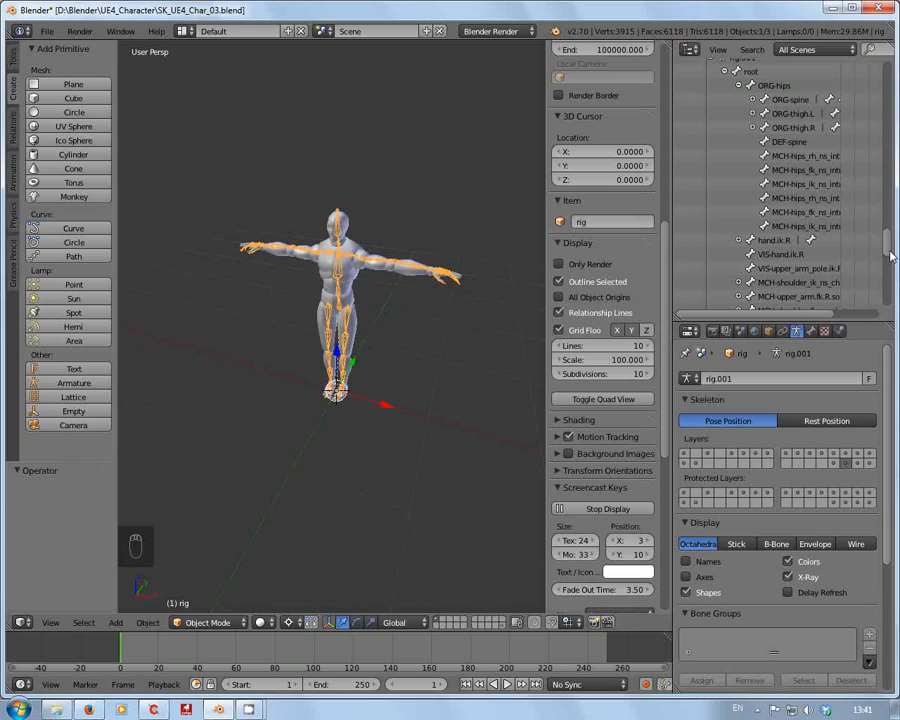
pyautogui.moveTo(887, 250); pyautogui.dragTo(885, 279)
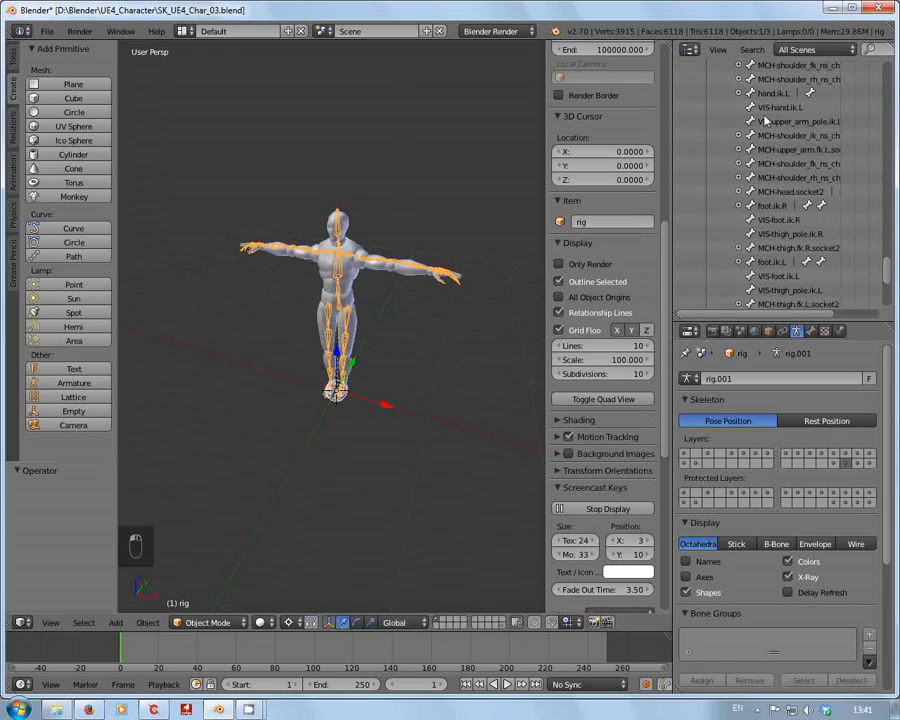
pyautogui.scroll(-1, 888, 279)
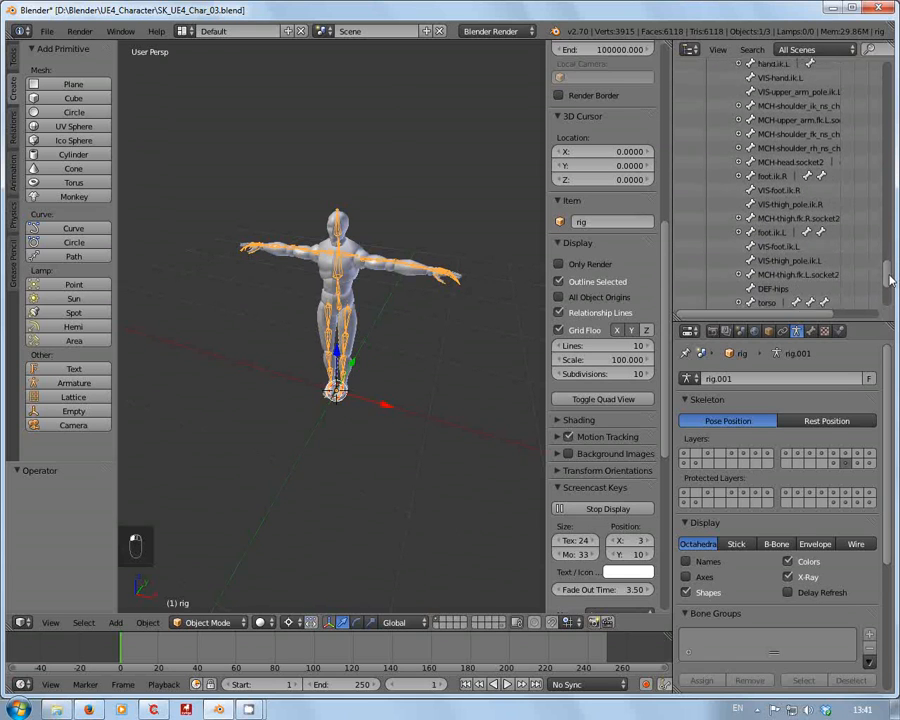
pyautogui.scroll(-2, 890, 281)
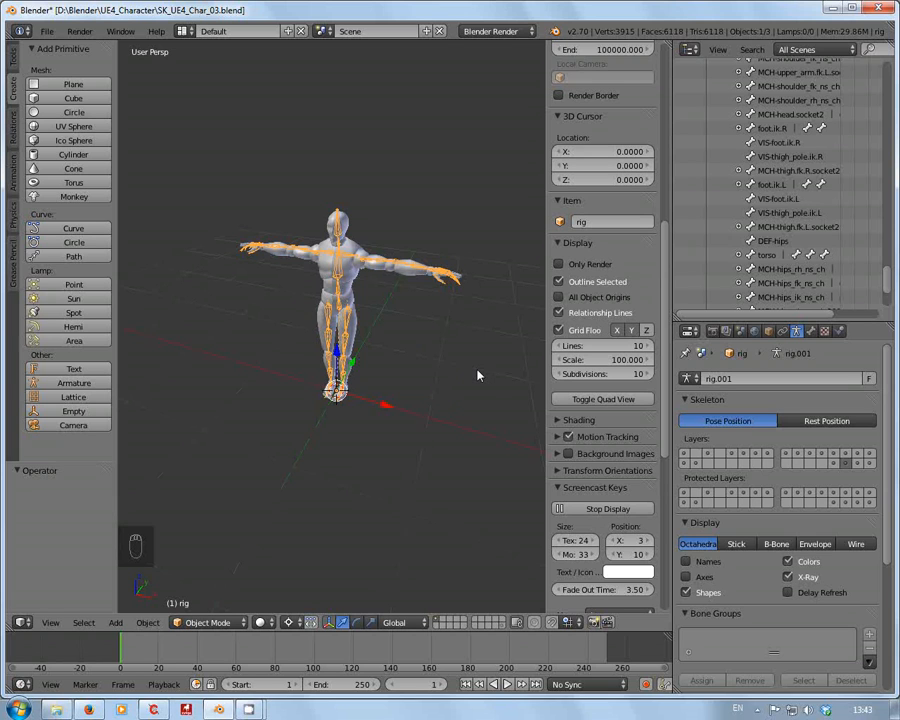
pyautogui.moveTo(478, 376)
pyautogui.mouseDown(button='middle')
pyautogui.moveTo(514, 382)
pyautogui.moveTo(129, 373)
pyautogui.moveTo(496, 380)
pyautogui.moveTo(490, 374)
pyautogui.mouseUp(button='middle')
pyautogui.scroll(-4, 496, 380)
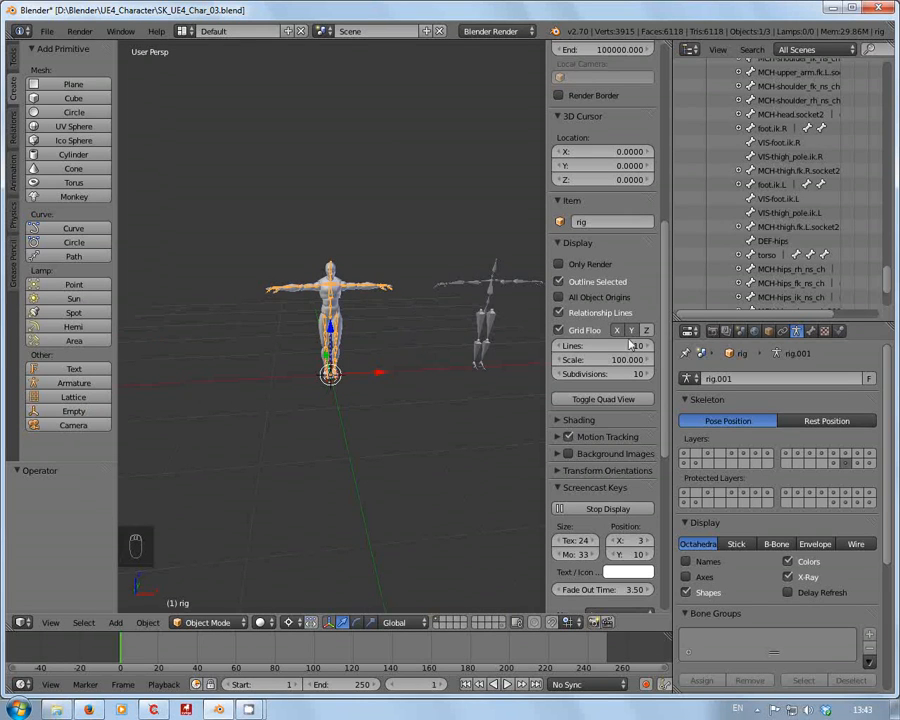
pyautogui.moveTo(884, 286); pyautogui.dragTo(890, 271)
pyautogui.scroll(10, 755, 195)
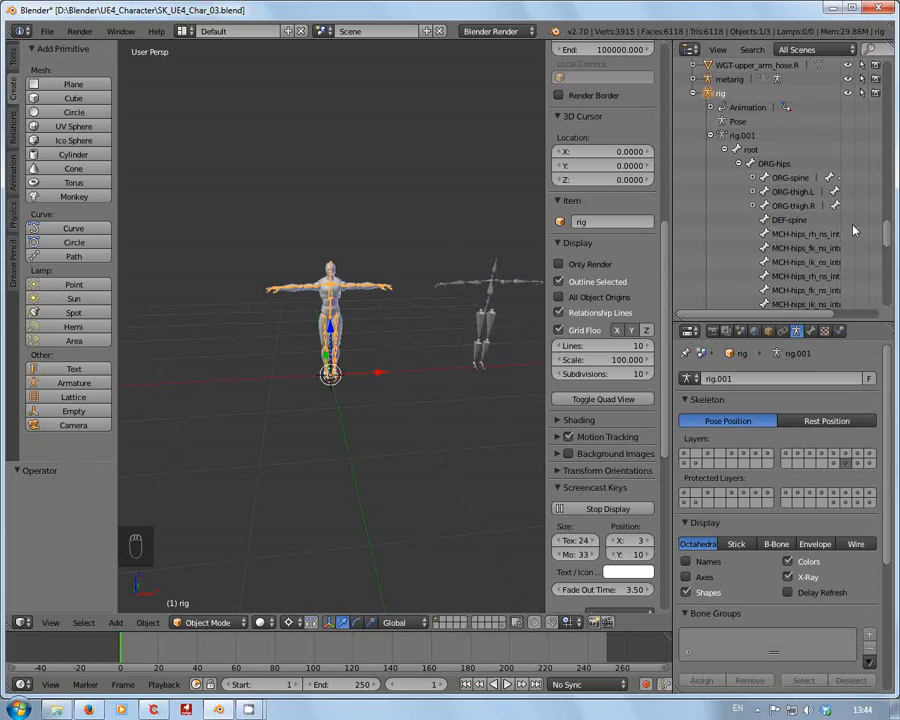
pyautogui.moveTo(885, 232)
pyautogui.mouseDown()
pyautogui.moveTo(885, 260)
pyautogui.moveTo(885, 250)
pyautogui.mouseUp()
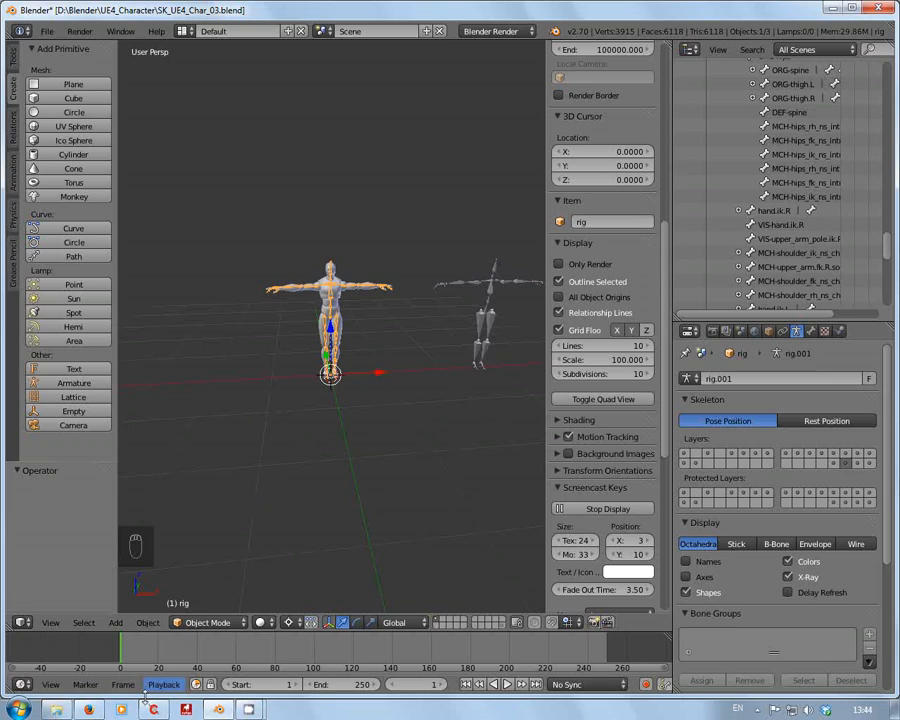
# Switch to Firefox and read the forum post on swapping DEF_PREFIX for ORG_PREFIX in the Rigify deform code.
pyautogui.click(99, 710)
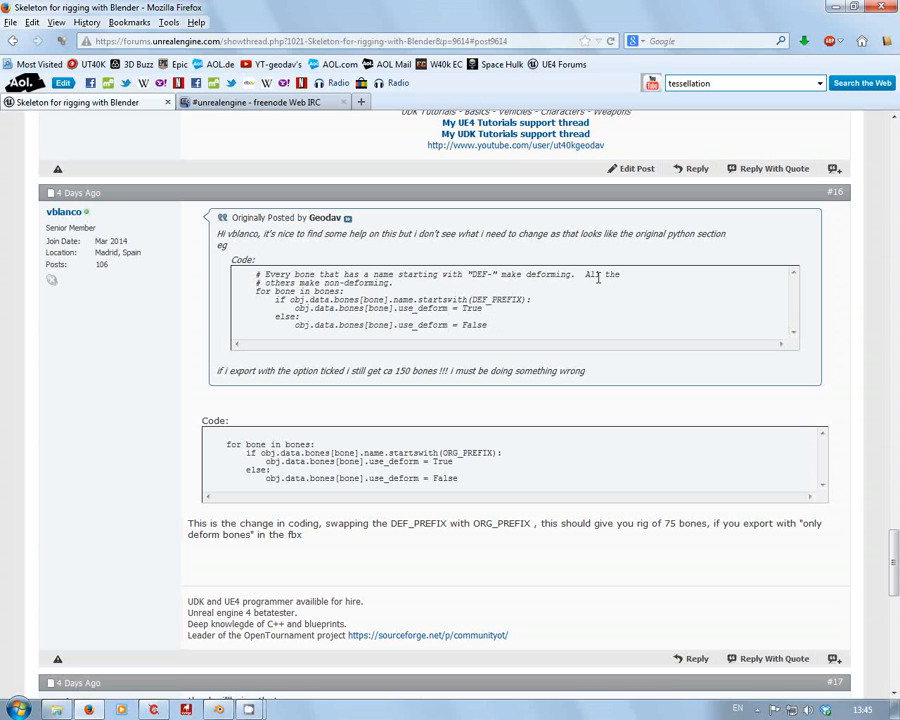
pyautogui.scroll(-3, 597, 278)
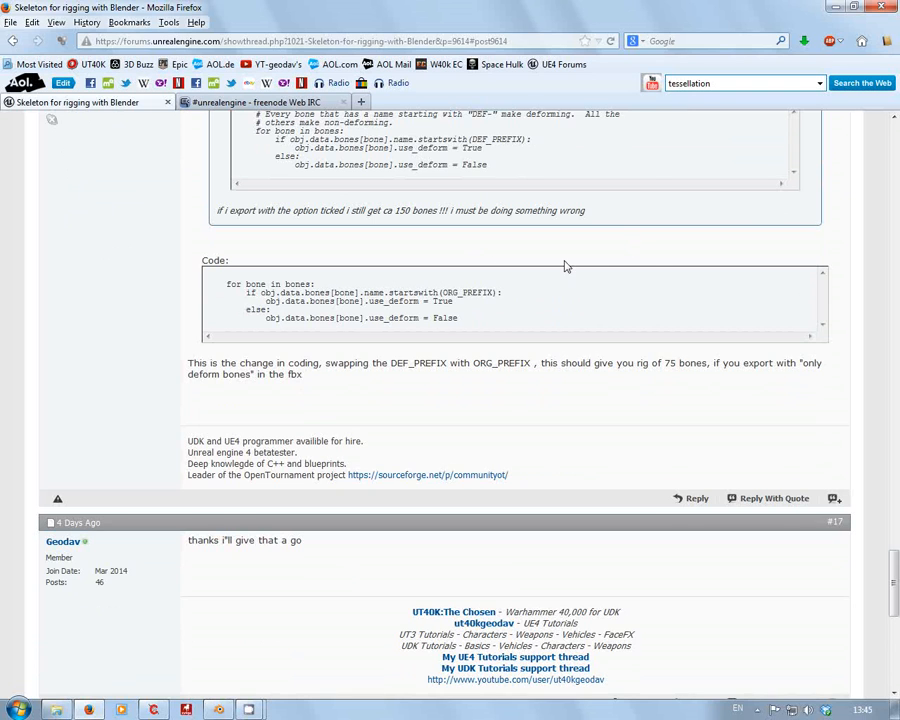
pyautogui.scroll(2, 600, 260)
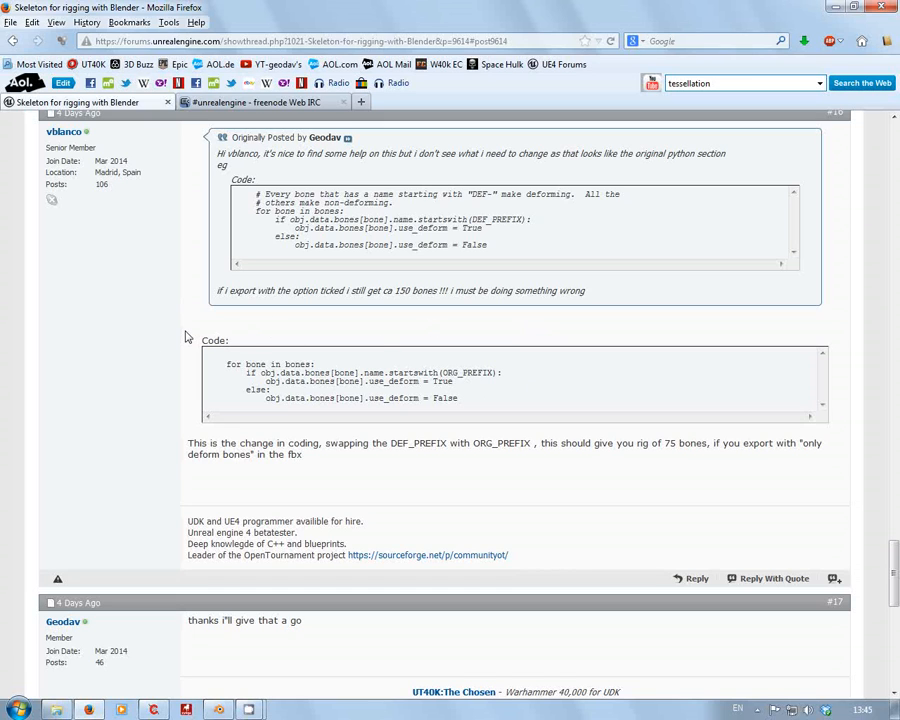
pyautogui.scroll(-1, 184, 338)
pyautogui.scroll(3, 183, 336)
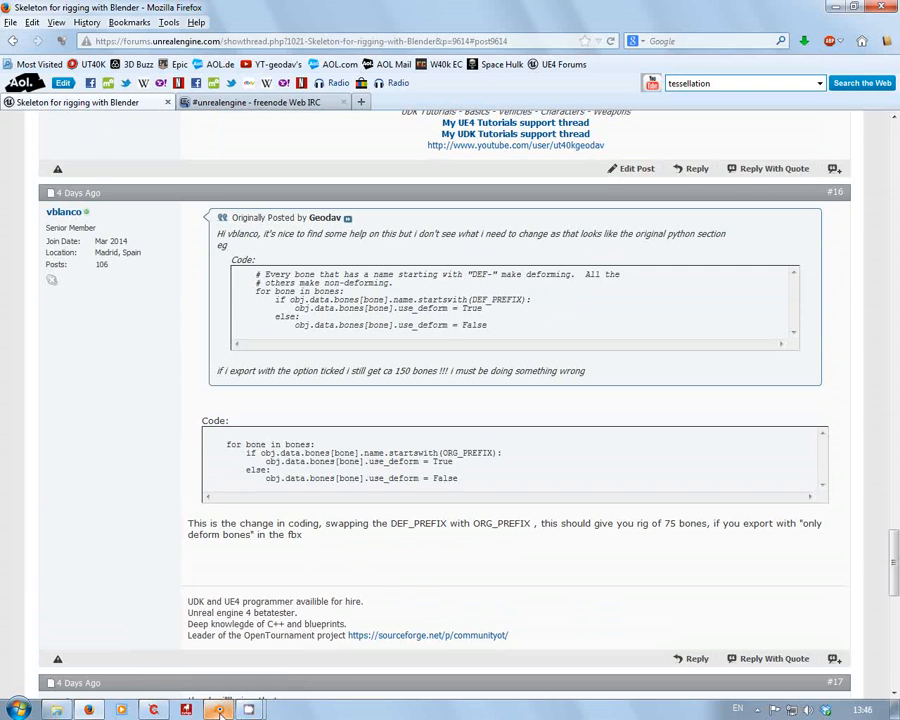
# Check generate.py in ConTEXT, then locate its folder in Windows Explorer under 2.70\scripts\addons\rigify.
pyautogui.click(153, 709)
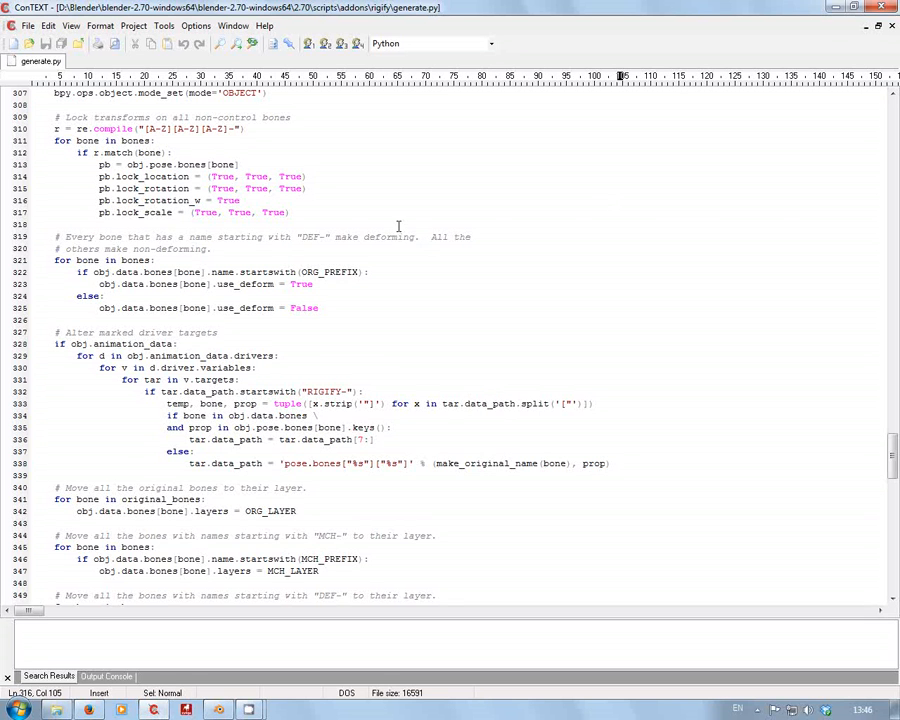
pyautogui.click(58, 709)
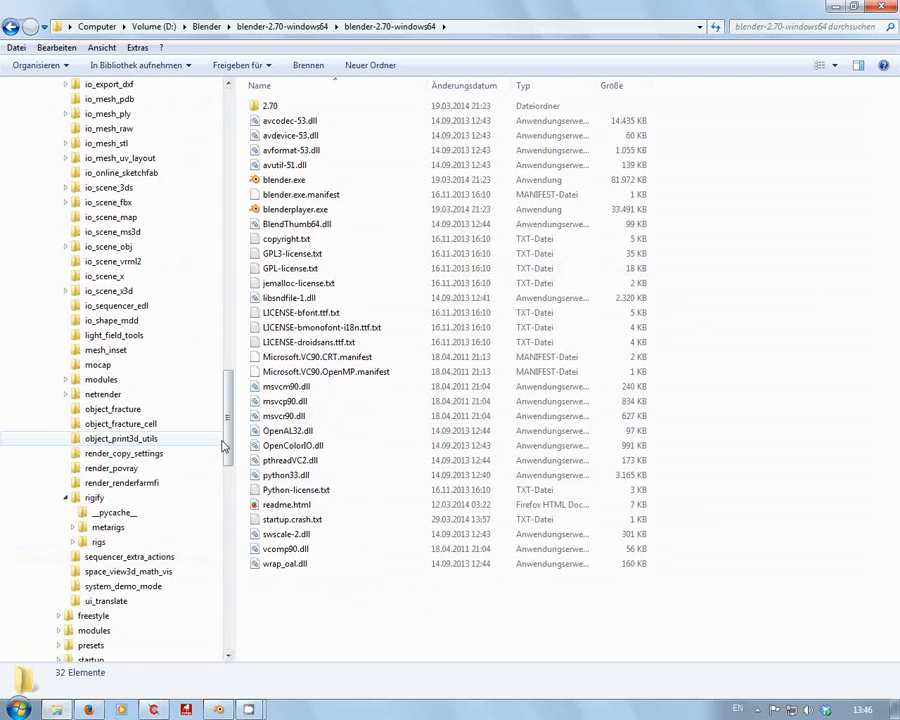
pyautogui.moveTo(228, 432); pyautogui.dragTo(232, 345)
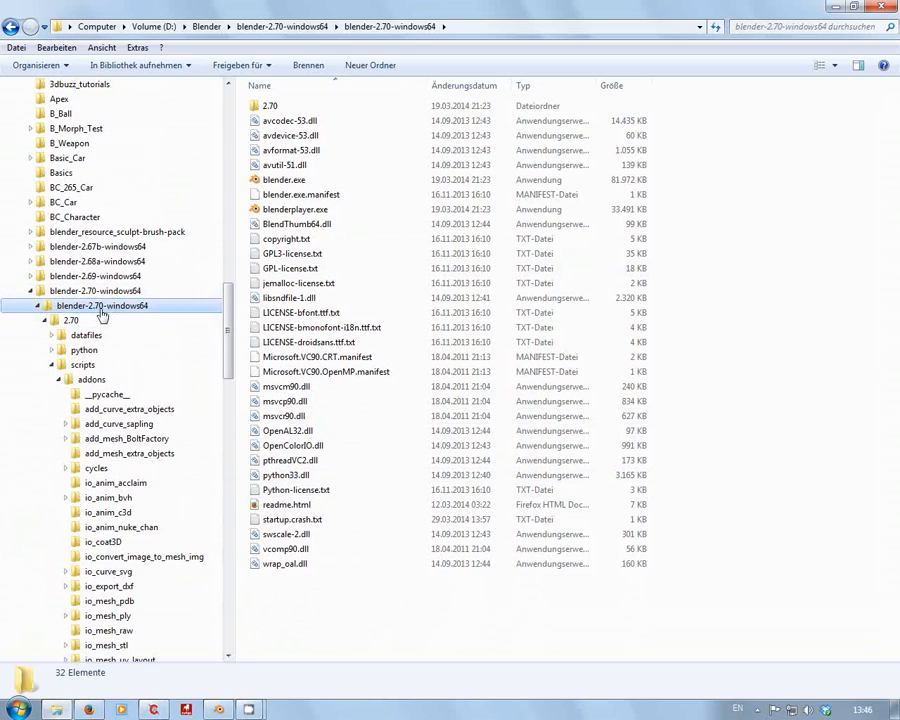
pyautogui.click(70, 321)
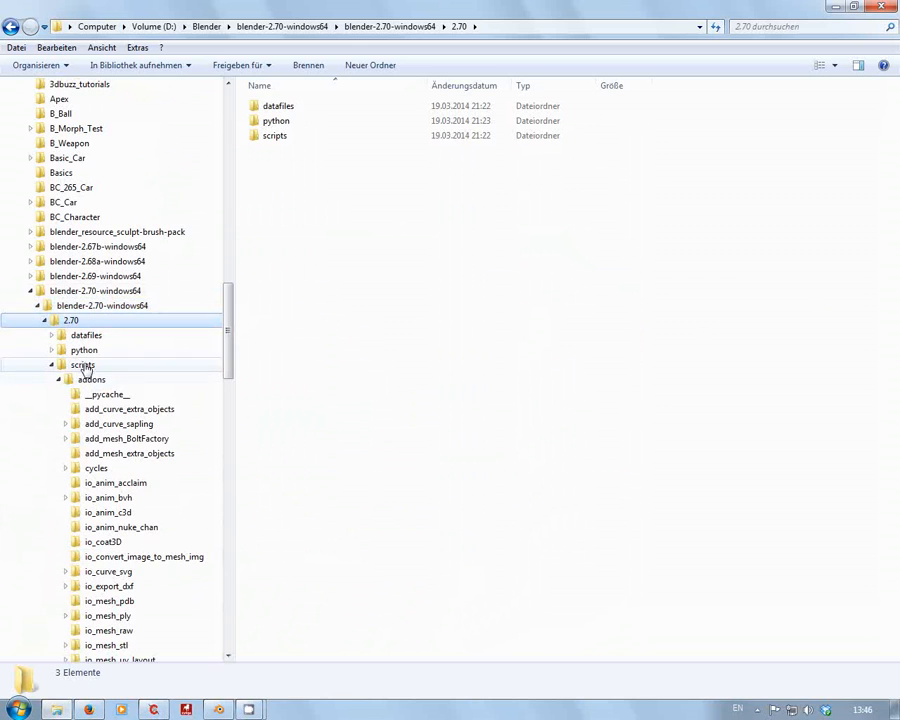
pyautogui.click(86, 366)
pyautogui.click(90, 380)
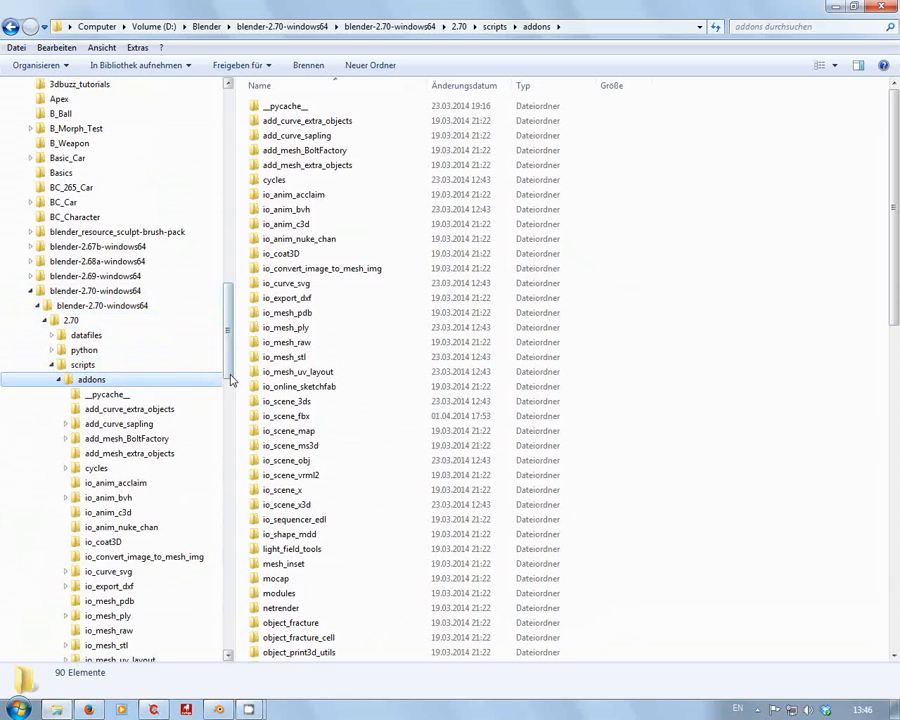
pyautogui.moveTo(231, 376); pyautogui.dragTo(226, 490)
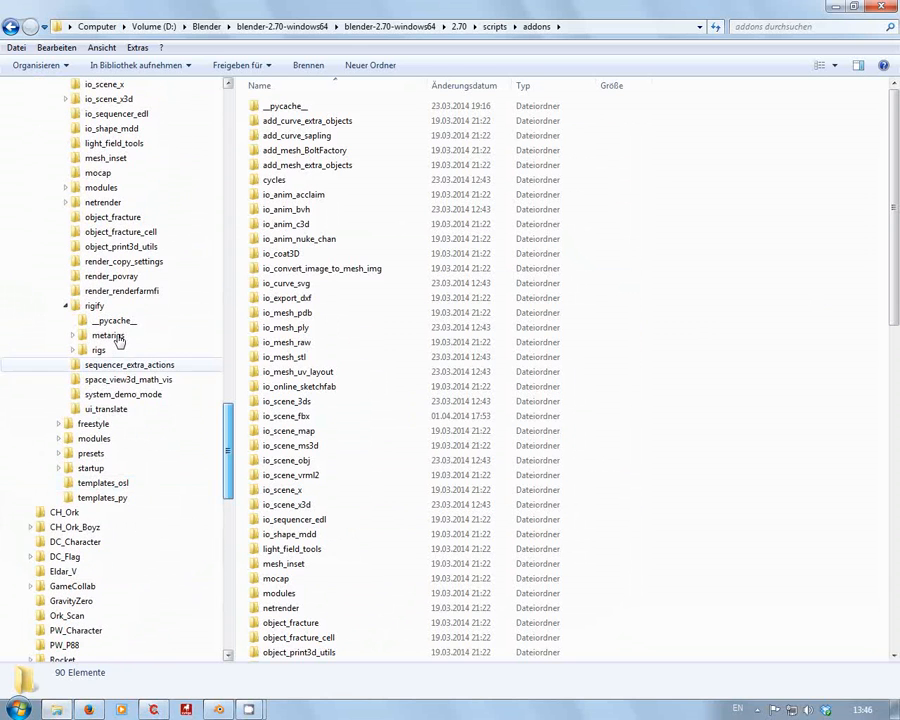
pyautogui.click(95, 306)
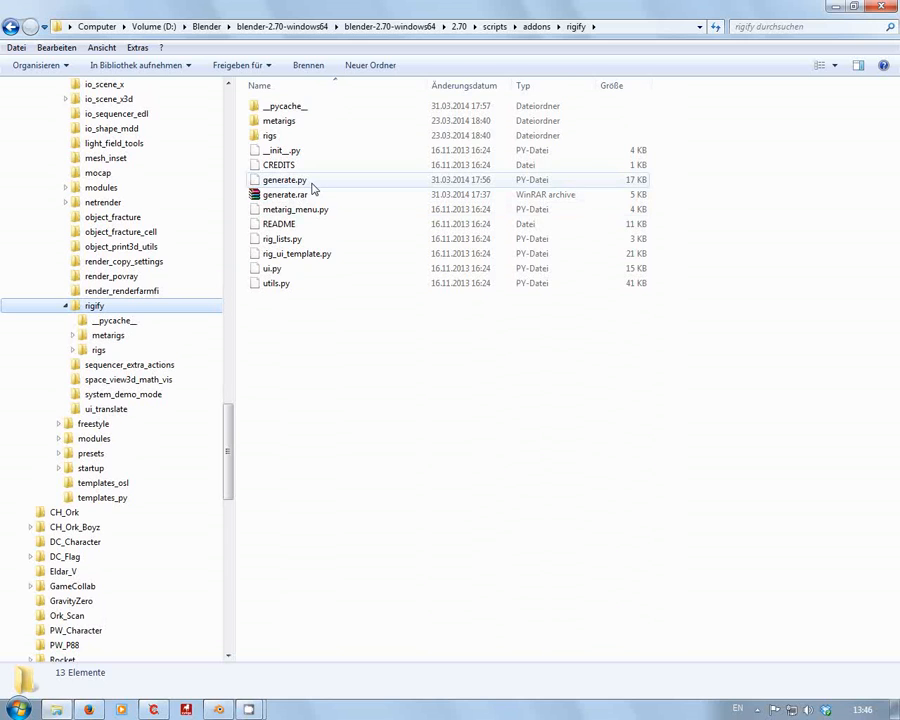
# Switch to ConTEXT, add the comment "#geodav" after the ORG_PREFIX condition on line 322 of generate.py, and save the file.
pyautogui.click(153, 709)
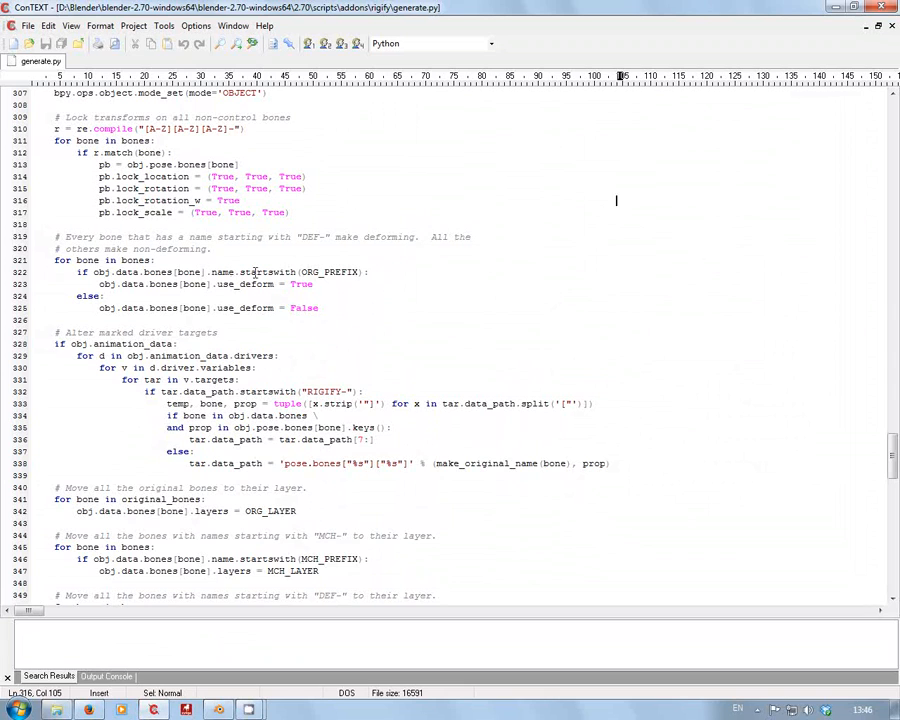
pyautogui.click(420, 273)
pyautogui.write('#geodav')
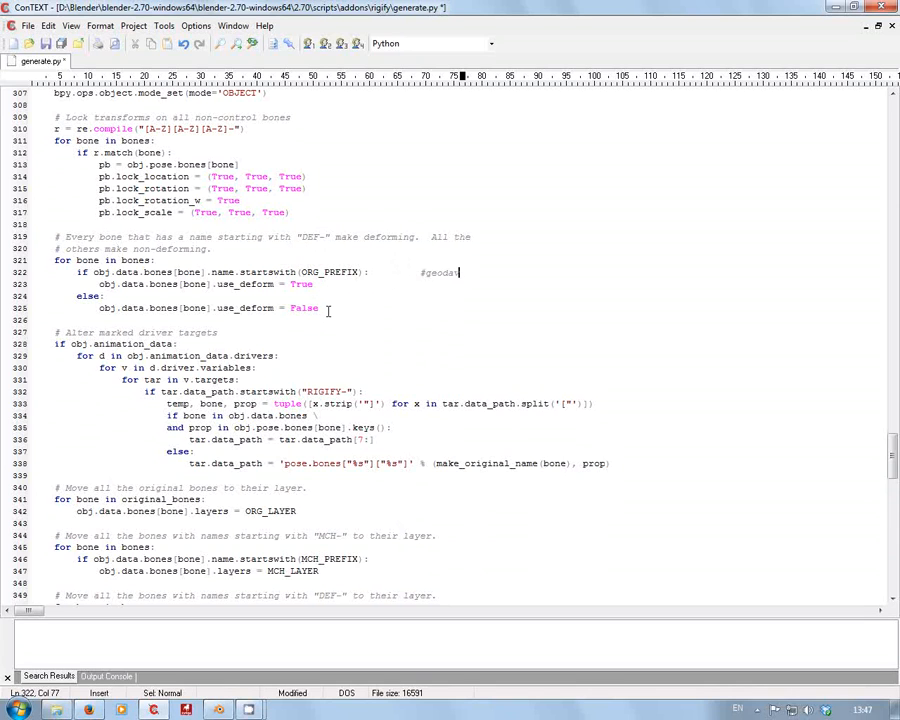
pyautogui.click(45, 43)
# Switch to Blender, select the metarig and check its armature properties down to the Rigify generation option.
pyautogui.click(218, 709)
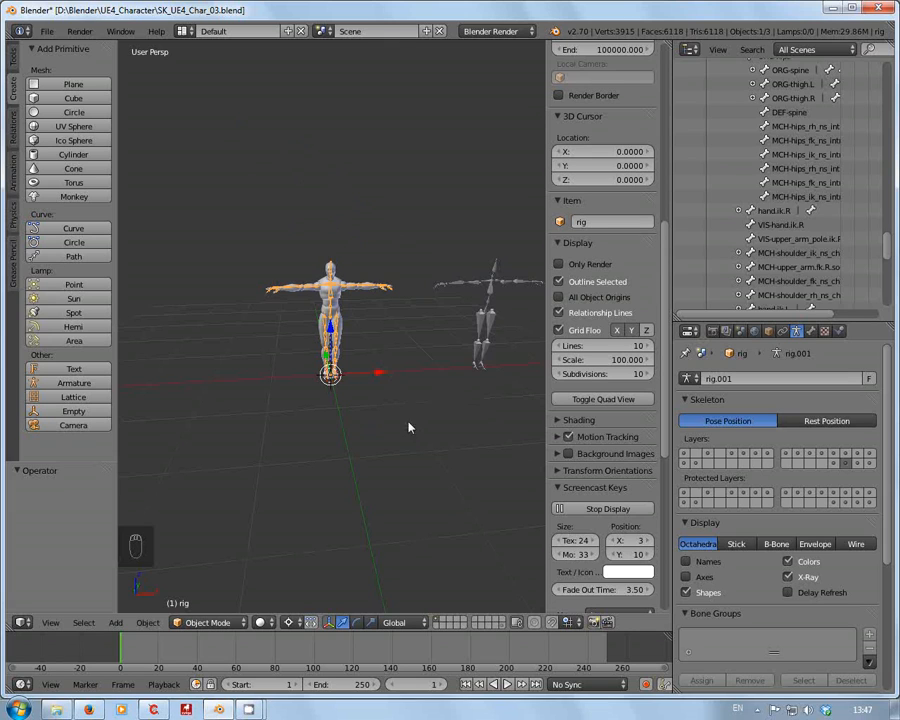
pyautogui.rightClick(484, 314)
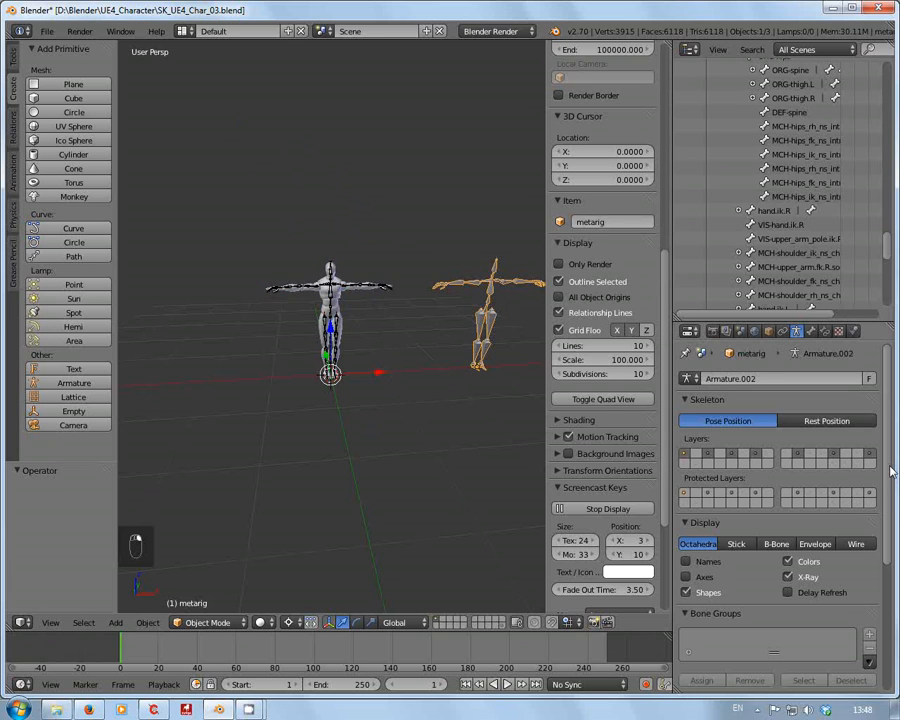
pyautogui.scroll(-5, 886, 560)
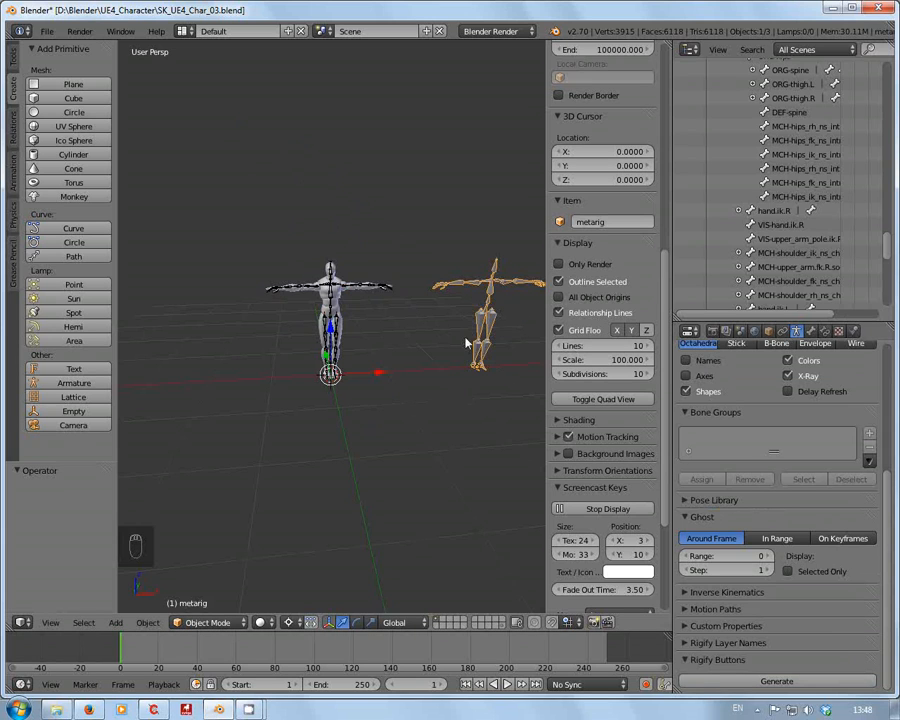
pyautogui.scroll(5, 886, 525)
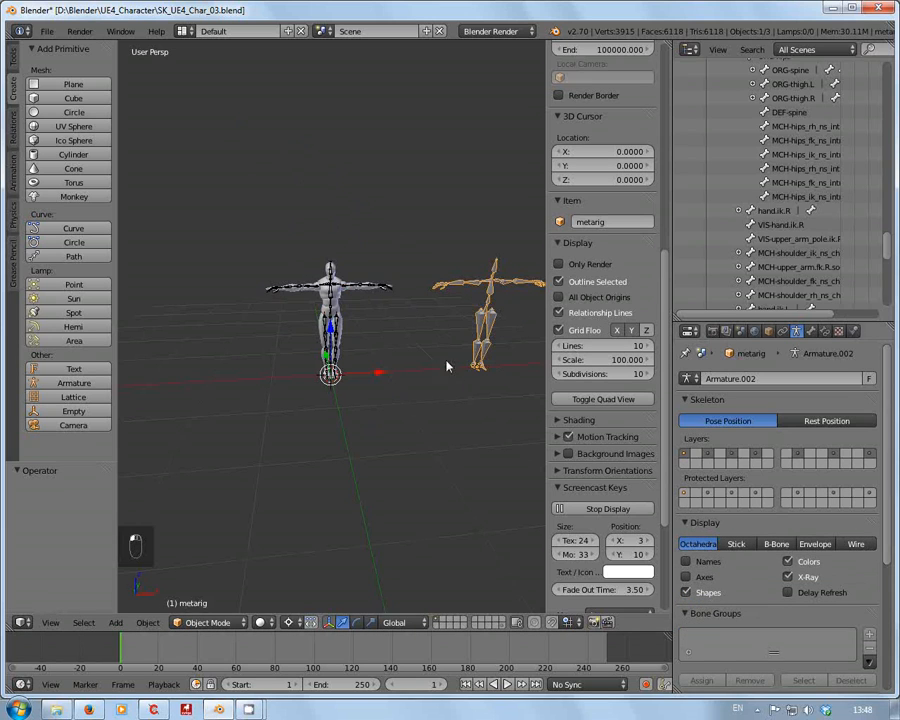
pyautogui.moveTo(420, 369); pyautogui.dragTo(423, 358, button='right')
pyautogui.rightClick(430, 379)
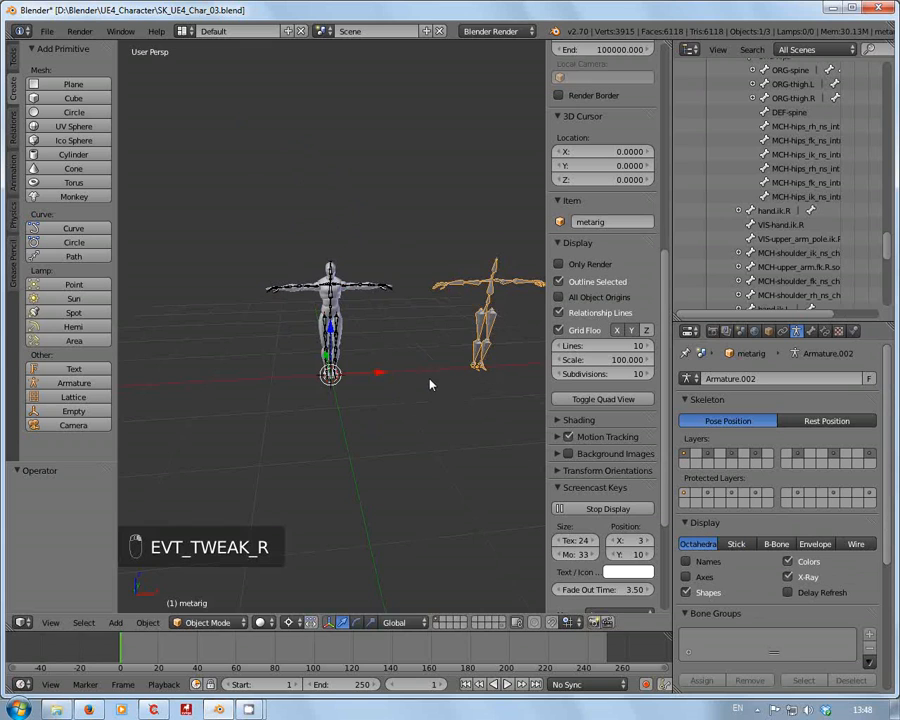
# Select the generated rig and make the populated bone layers in the upper row of its first layer block visible.
pyautogui.scroll(4, 374, 275)
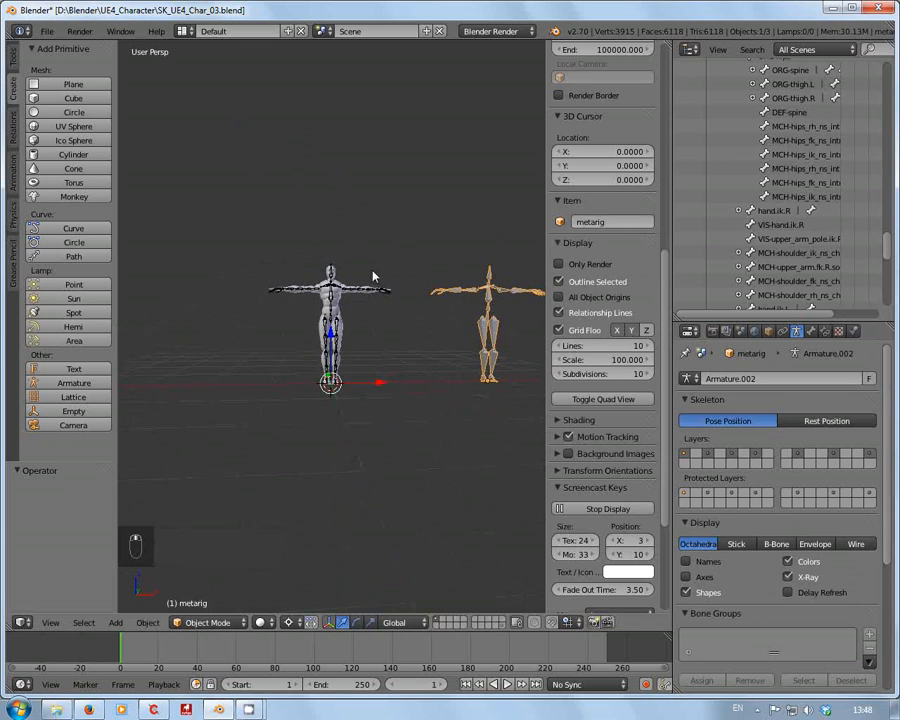
pyautogui.scroll(1, 369, 266)
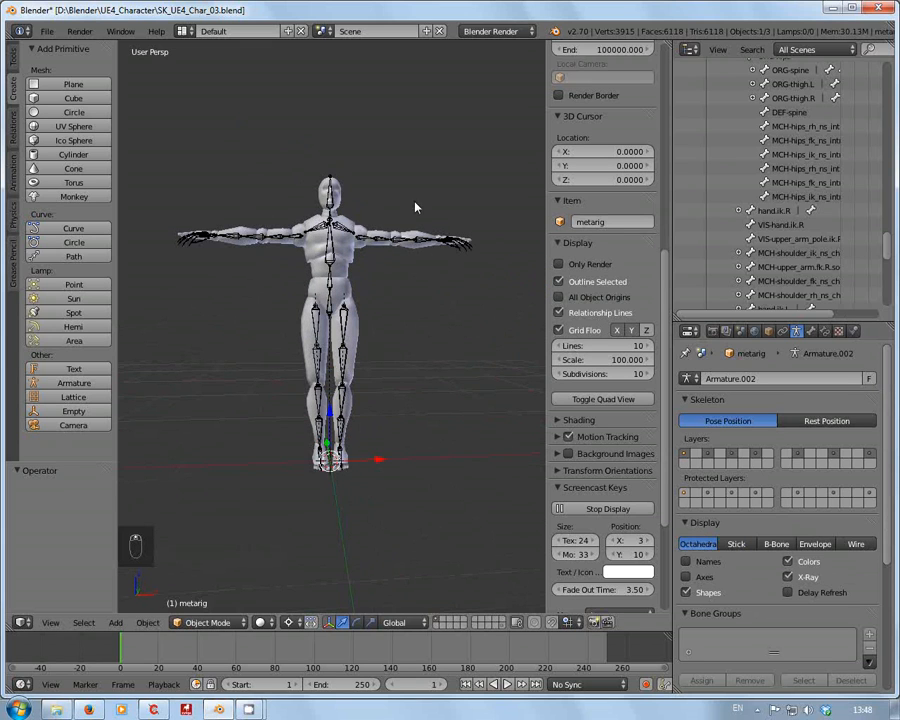
pyautogui.moveTo(893, 259); pyautogui.dragTo(893, 227)
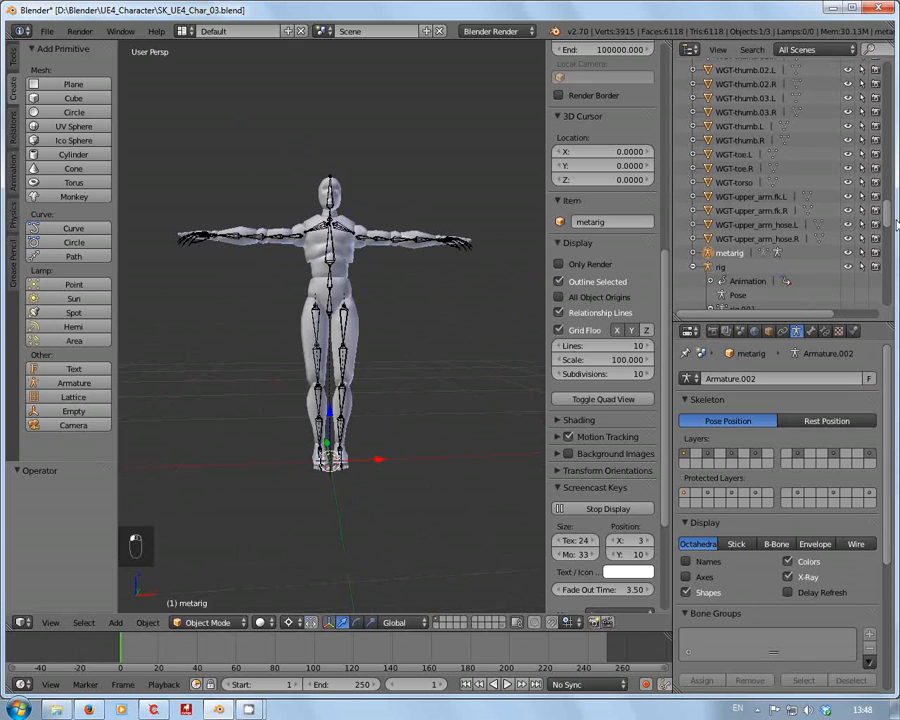
pyautogui.click(722, 268)
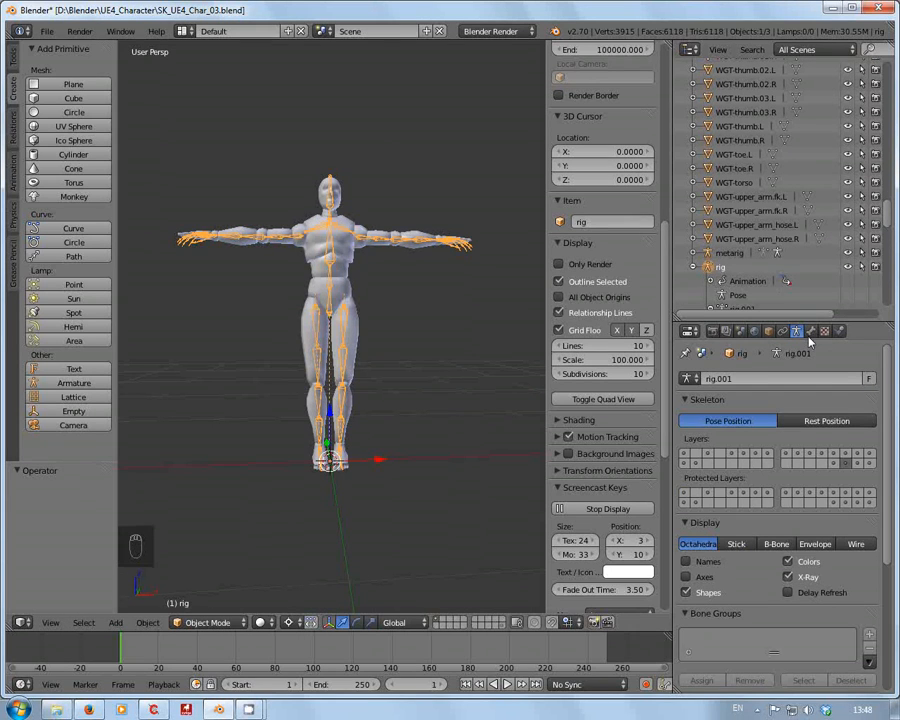
pyautogui.keyDown('shift'); pyautogui.click(695, 463); pyautogui.keyUp('shift')
pyautogui.keyDown('shift'); pyautogui.click(716, 461); pyautogui.keyUp('shift')
pyautogui.keyDown('shift'); pyautogui.click(732, 458); pyautogui.keyUp('shift')
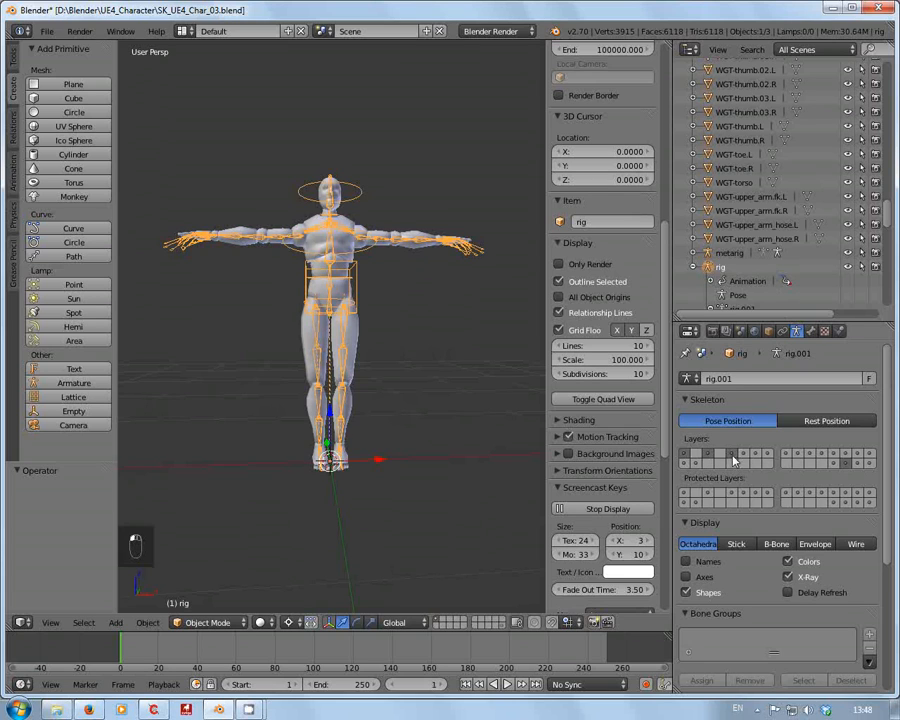
pyautogui.keyDown('shift'); pyautogui.click(745, 458); pyautogui.keyUp('shift')
pyautogui.keyDown('shift'); pyautogui.click(756, 458); pyautogui.keyUp('shift')
pyautogui.keyDown('shift'); pyautogui.click(768, 457); pyautogui.keyUp('shift')
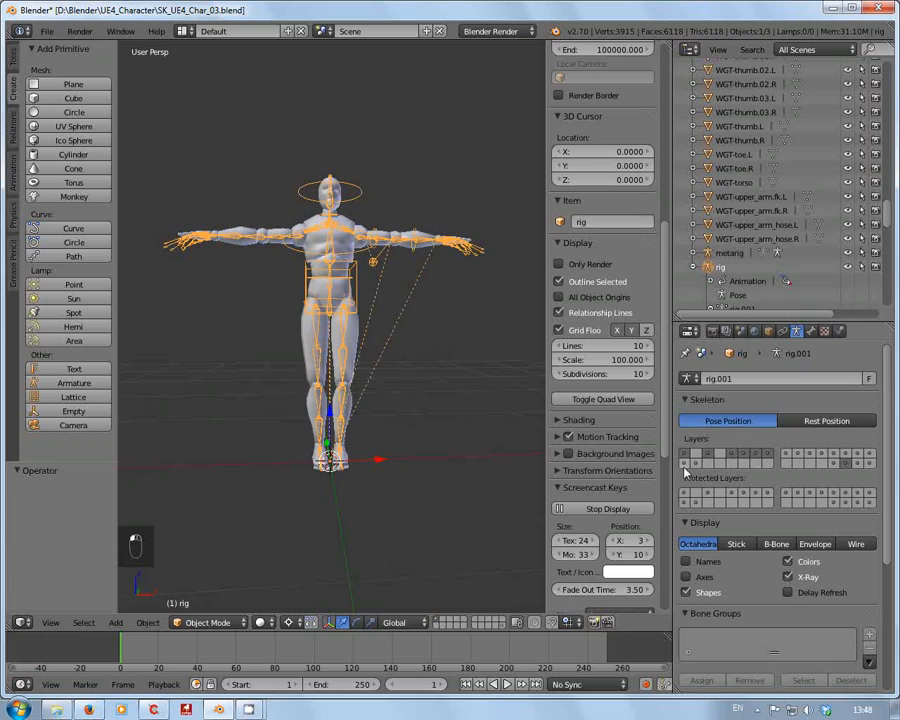
# Make the remaining populated bone layers of the generated rig visible, covering the lower row and the second layer block.
pyautogui.keyDown('shift'); pyautogui.click(797, 455); pyautogui.keyUp('shift')
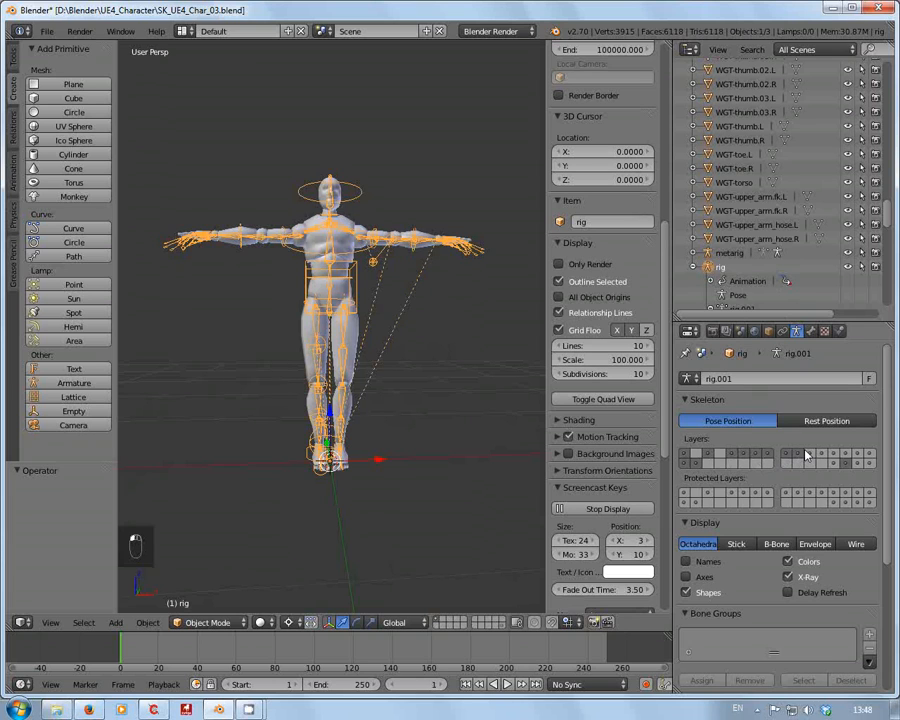
pyautogui.keyDown('shift'); pyautogui.click(810, 454); pyautogui.keyUp('shift')
pyautogui.keyDown('shift'); pyautogui.click(825, 454); pyautogui.keyUp('shift')
pyautogui.keyDown('shift'); pyautogui.click(835, 453); pyautogui.keyUp('shift')
pyautogui.keyDown('shift'); pyautogui.click(846, 453); pyautogui.keyUp('shift')
pyautogui.keyDown('shift'); pyautogui.click(857, 453); pyautogui.keyUp('shift')
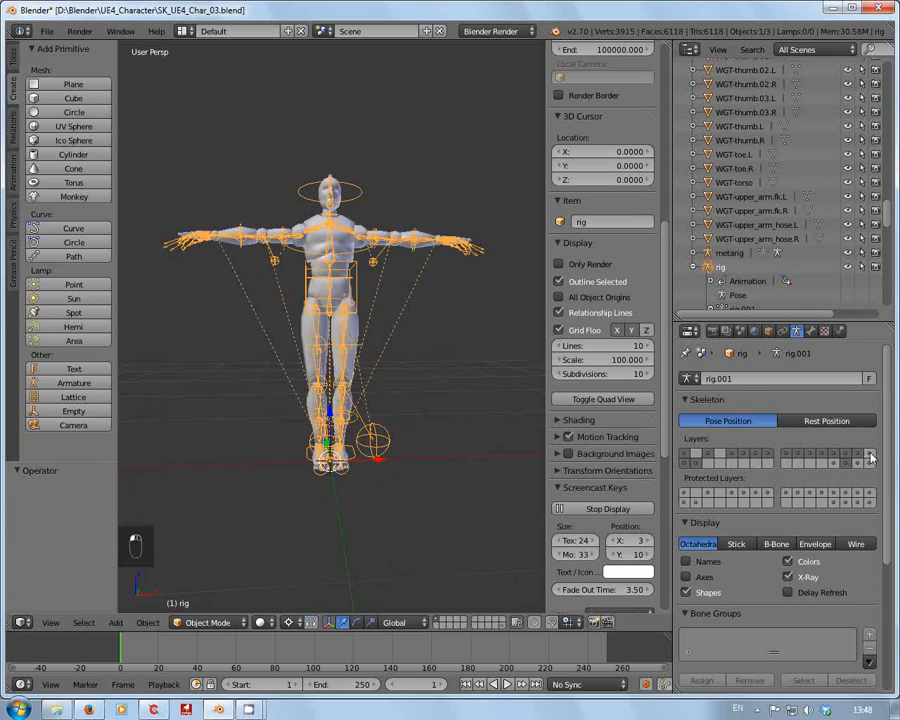
pyautogui.keyDown('shift'); pyautogui.click(867, 454); pyautogui.keyUp('shift')
pyautogui.keyDown('shift'); pyautogui.click(868, 465); pyautogui.keyUp('shift')
pyautogui.keyDown('shift'); pyautogui.click(855, 463); pyautogui.keyUp('shift')
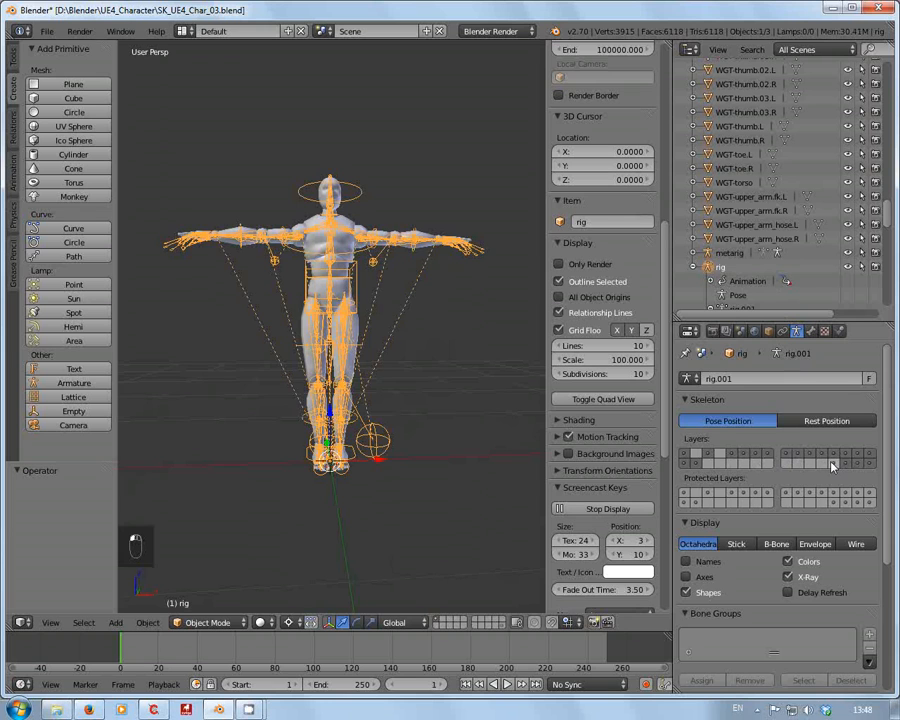
pyautogui.moveTo(447, 488)
pyautogui.mouseDown(button='middle')
pyautogui.moveTo(418, 506)
pyautogui.moveTo(305, 514)
pyautogui.moveTo(211, 494)
pyautogui.moveTo(465, 518)
pyautogui.moveTo(426, 520)
pyautogui.moveTo(444, 520)
pyautogui.moveTo(440, 465)
pyautogui.mouseUp(button='middle')
pyautogui.scroll(2, 440, 465)
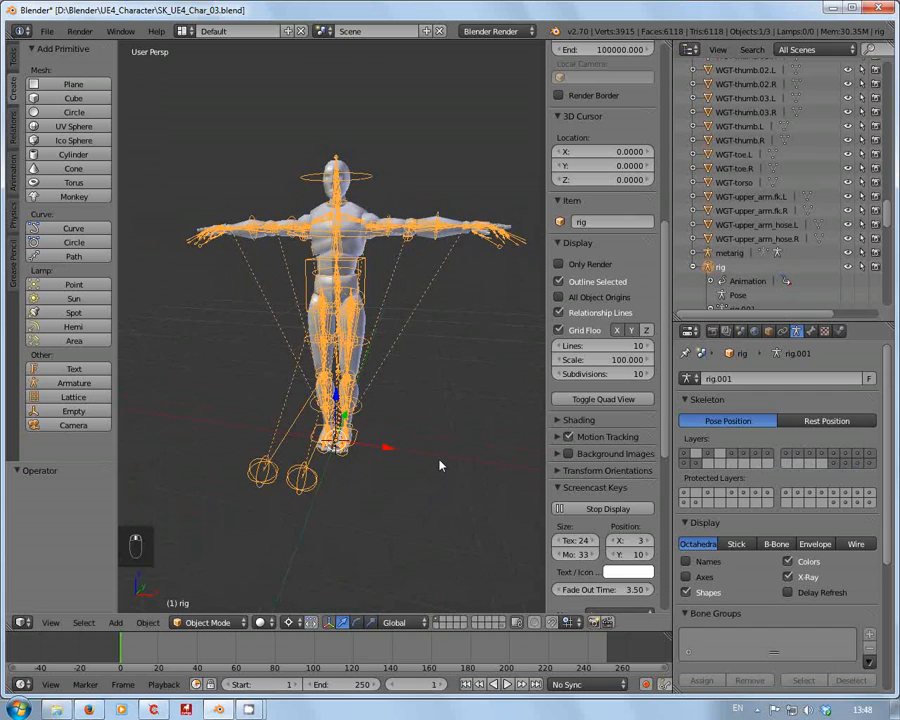
# Select the HeroTPP.001 mesh and examine its list of vertex groups.
pyautogui.moveTo(886, 219); pyautogui.dragTo(862, 318)
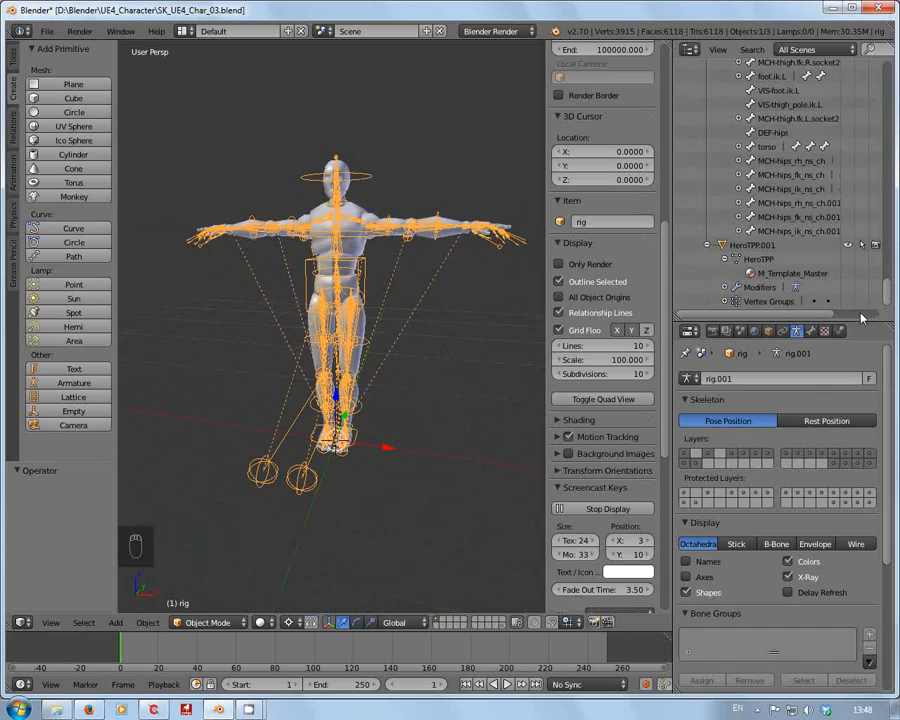
pyautogui.click(746, 247)
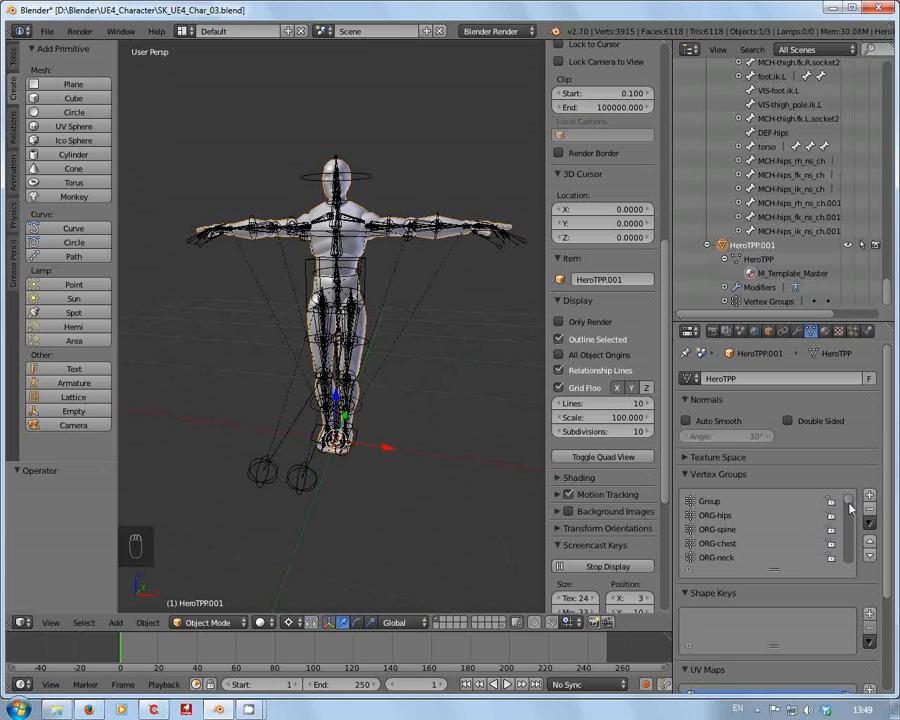
pyautogui.scroll(-12, 848, 518)
pyautogui.moveTo(848, 518)
pyautogui.mouseDown()
pyautogui.moveTo(846, 560)
pyautogui.moveTo(852, 494)
pyautogui.mouseUp()
pyautogui.scroll(-2, 885, 418)
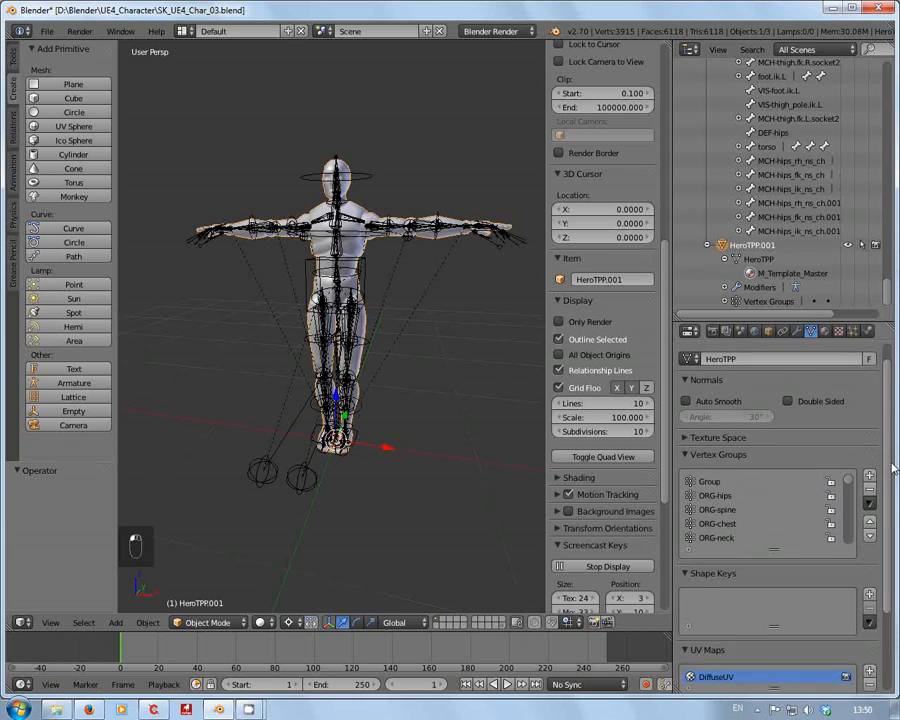
pyautogui.scroll(2, 886, 400)
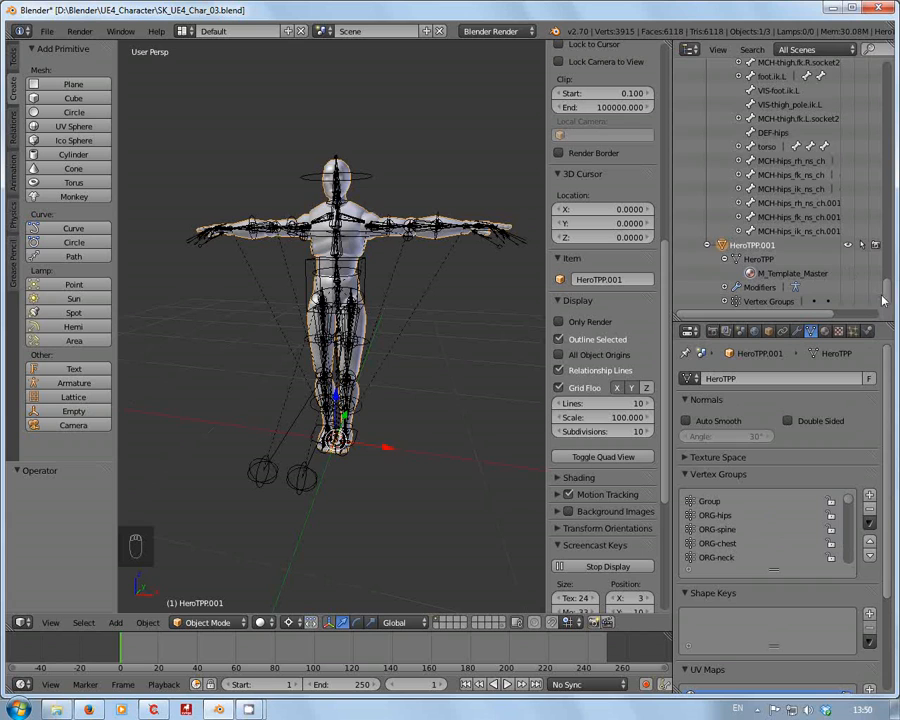
pyautogui.scroll(1, 887, 292)
pyautogui.scroll(10, 887, 292)
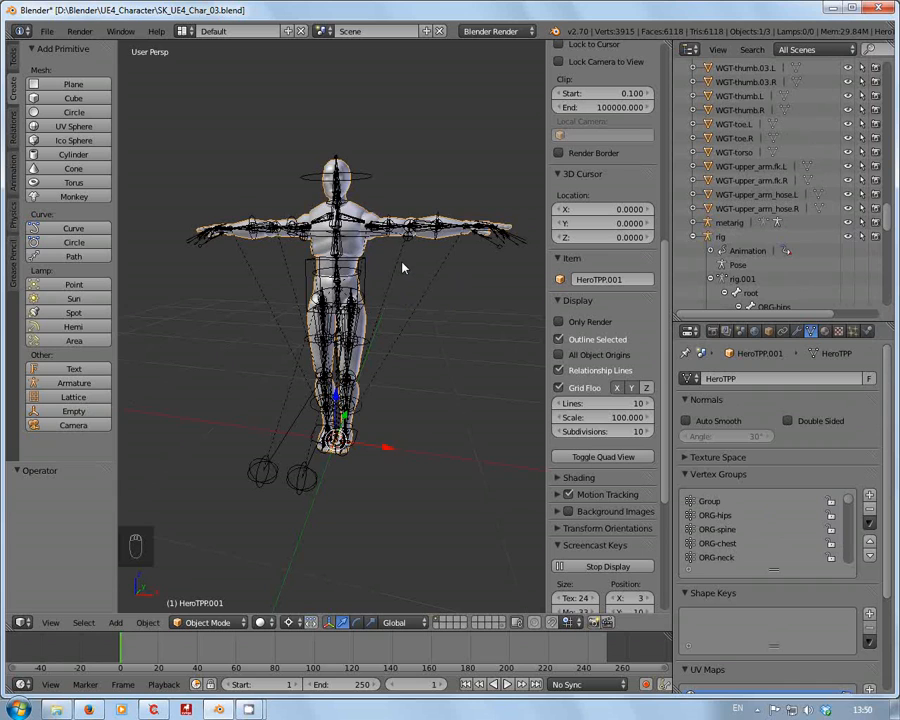
# Check the FBX export options for SK_UE4_Char_03.fbx, including Selected Objects and Only Deform Bones, and leave without exporting.
pyautogui.press('a')
pyautogui.rightClick(358, 255)
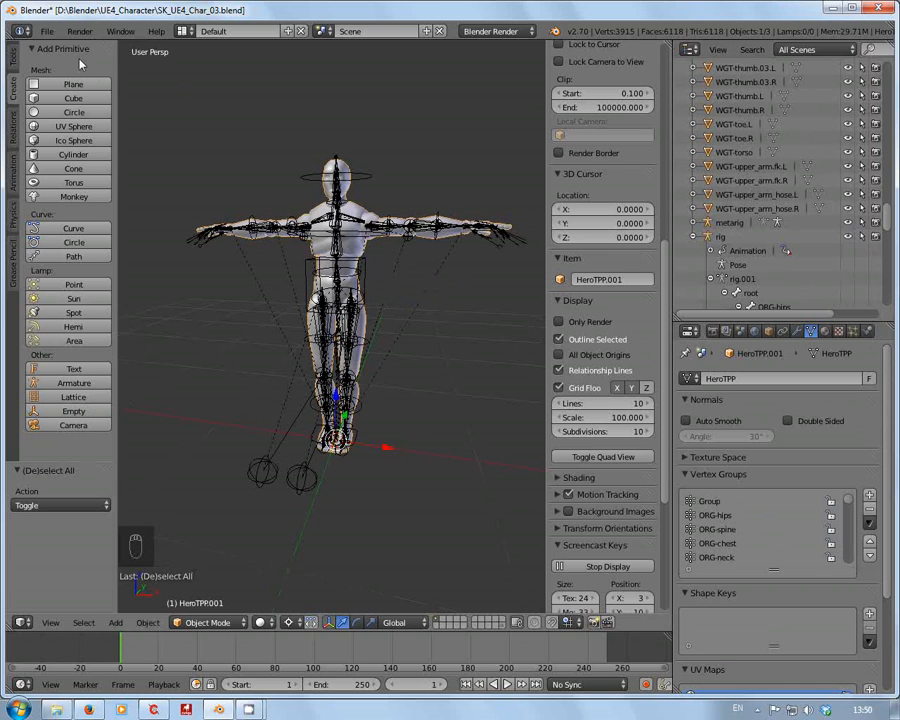
pyautogui.click(48, 33)
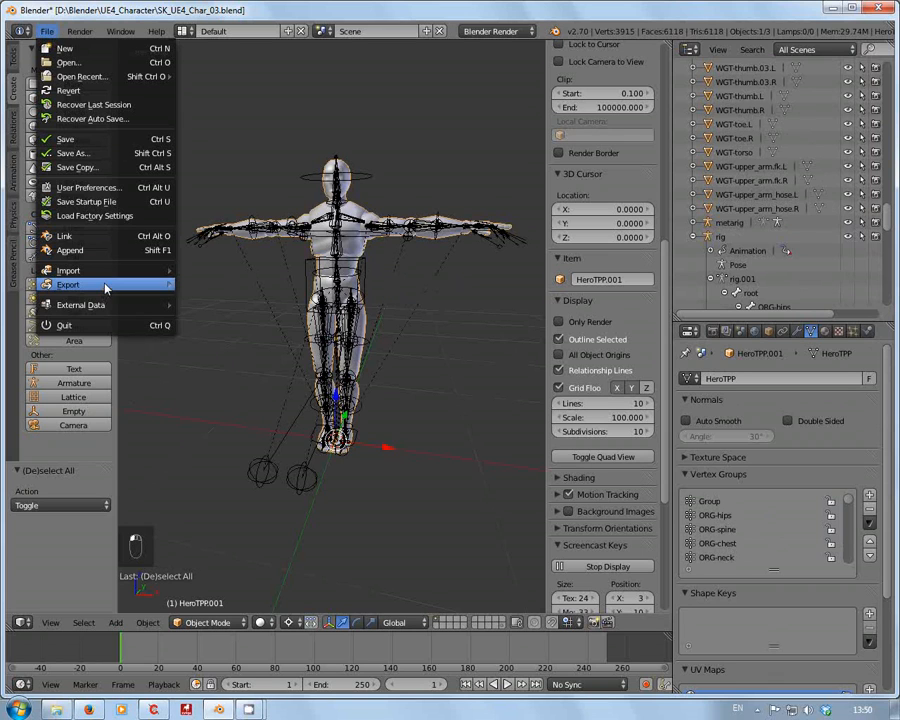
pyautogui.moveTo(105, 290)
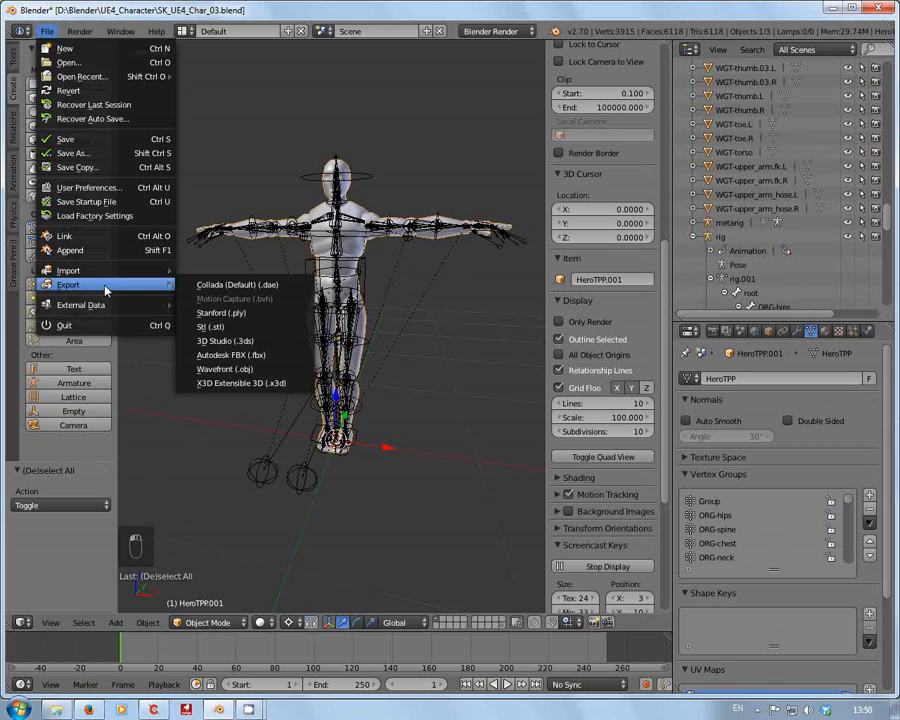
pyautogui.click(240, 357)
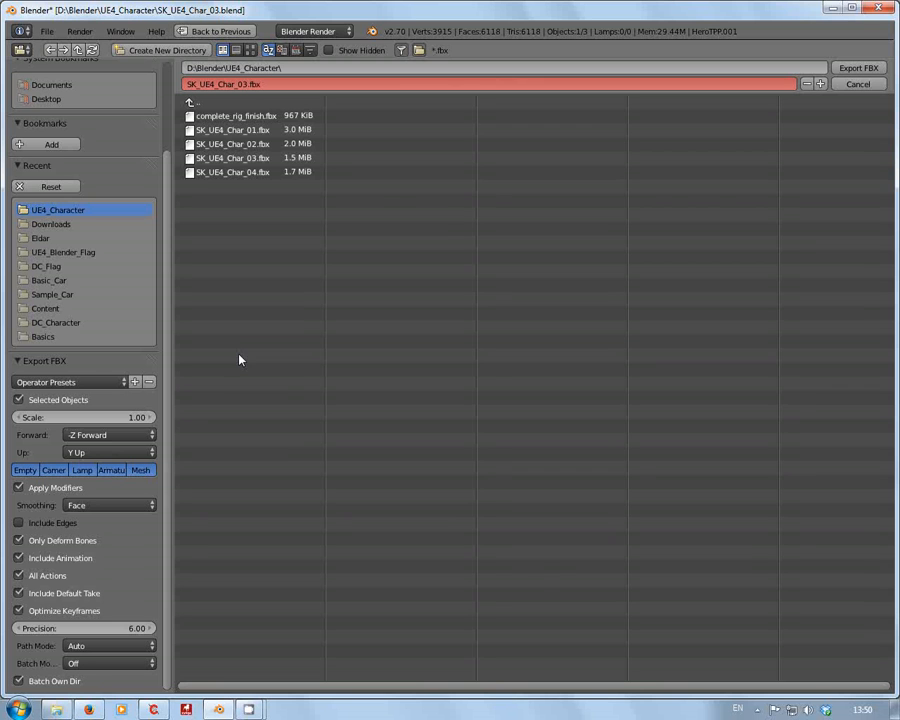
pyautogui.click(268, 160)
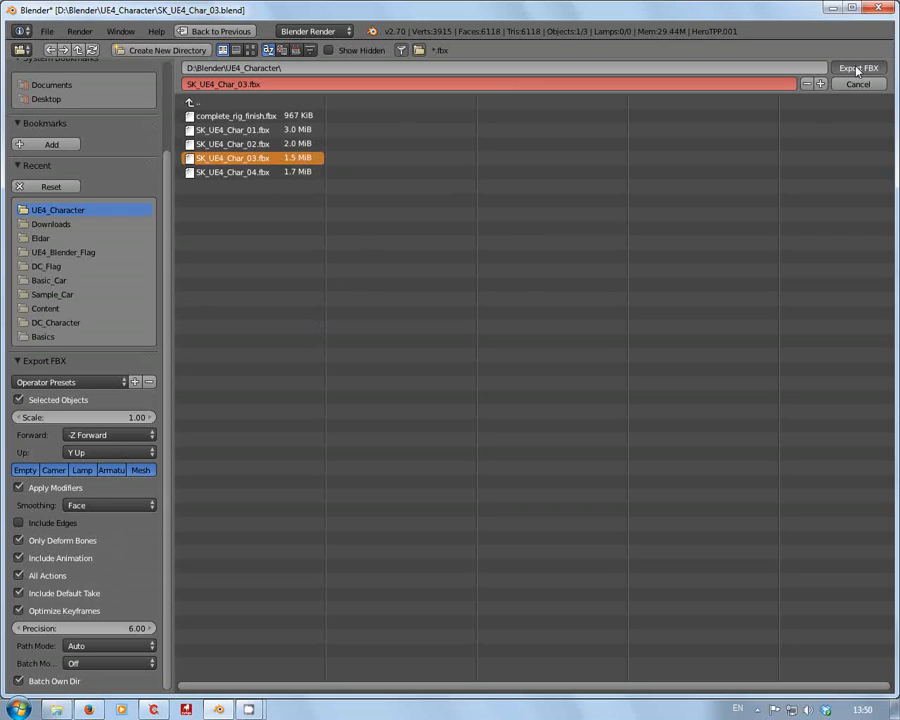
pyautogui.press('Escape')
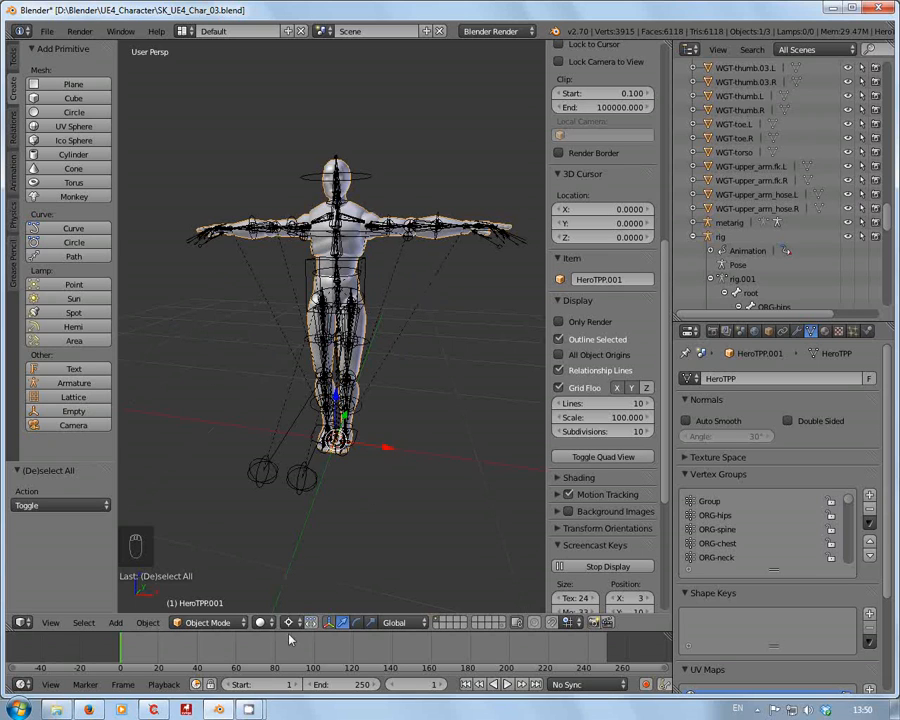
pyautogui.moveTo(249, 709)
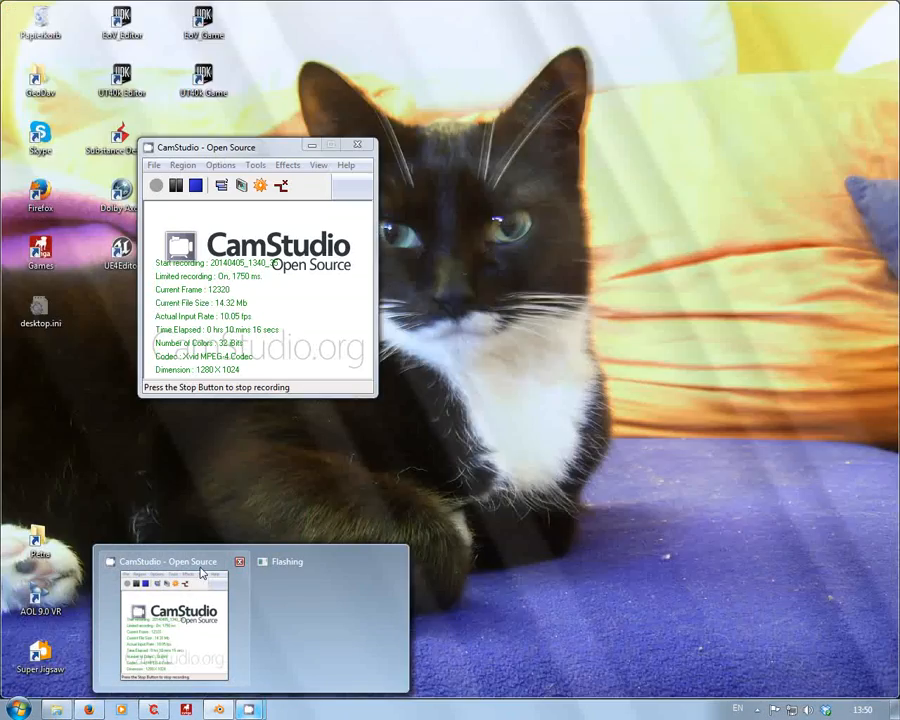
pyautogui.click(202, 572)
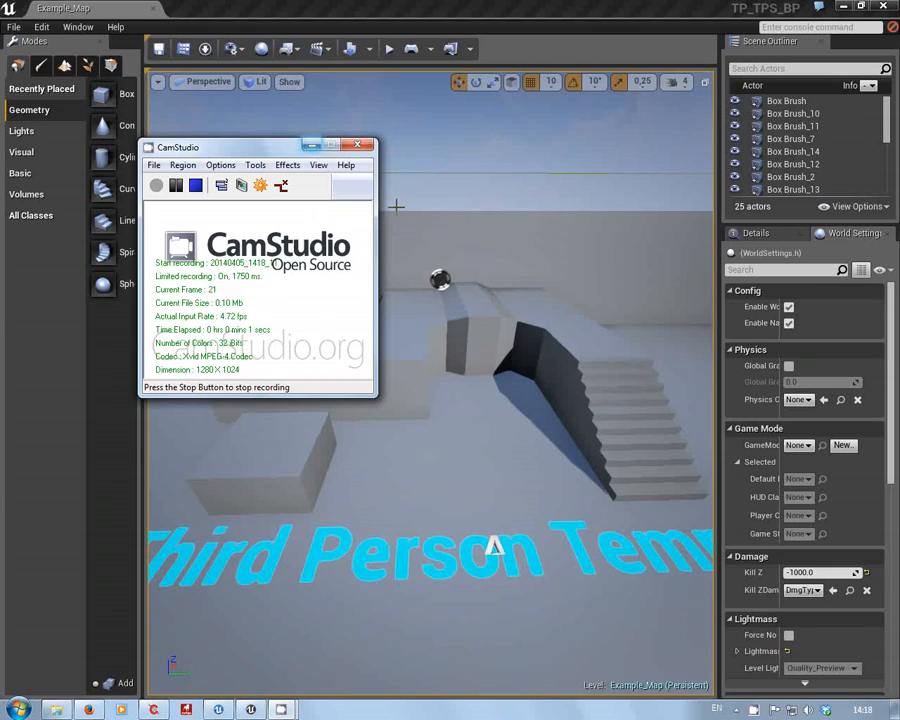
pyautogui.click(312, 146)
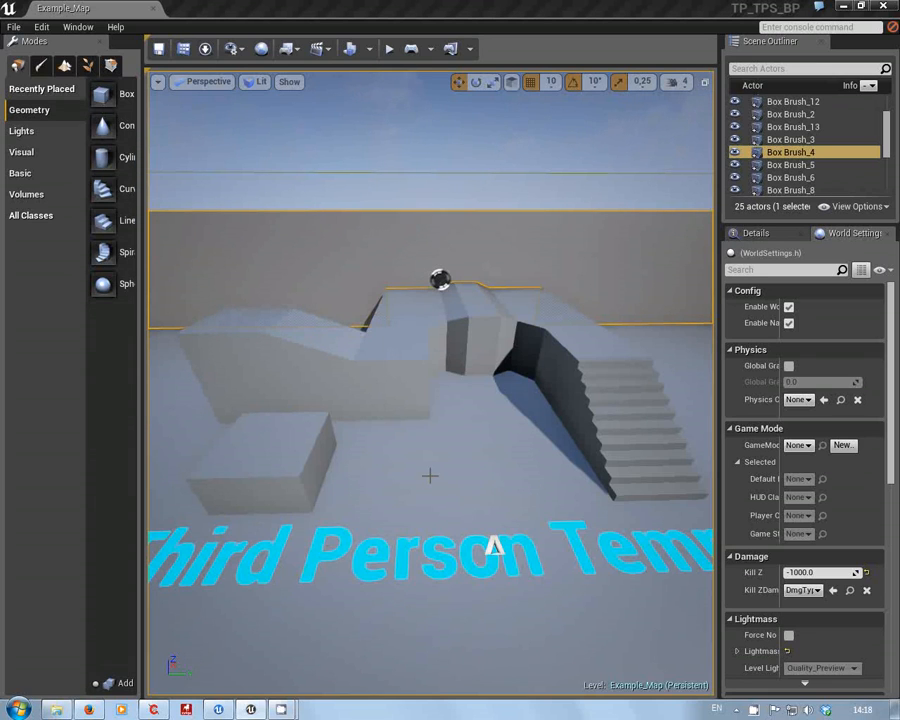
# In Unreal Editor, import SK_UE4_Char_03.fbx into the Geodav/CharTest folder as a skeletal mesh with no existing skeleton selected.
pyautogui.moveTo(388, 470); pyautogui.dragTo(388, 548)
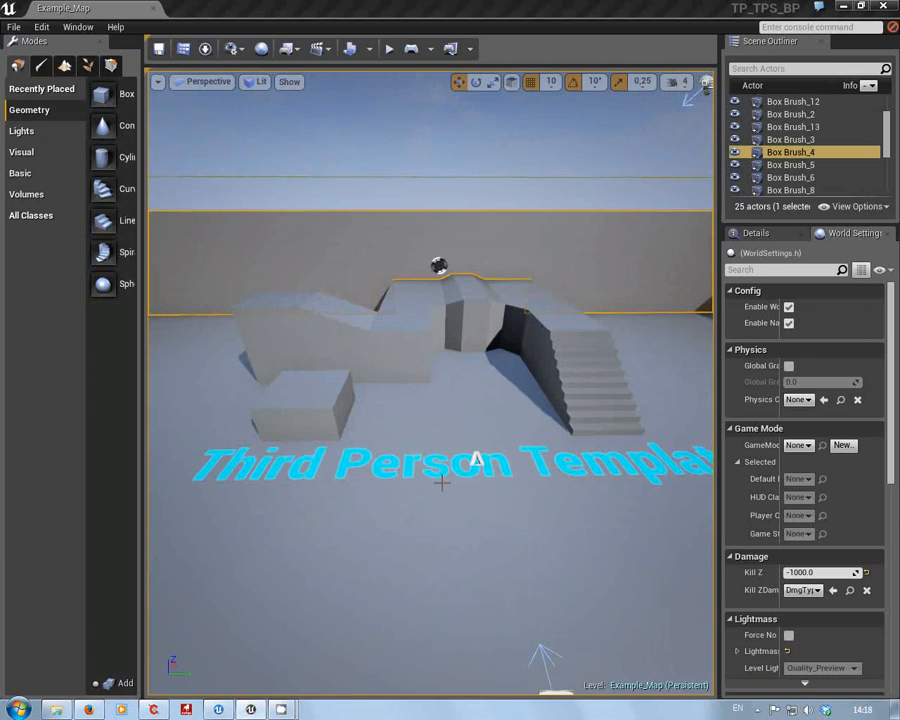
pyautogui.click(183, 50)
pyautogui.moveTo(343, 61); pyautogui.dragTo(356, 172)
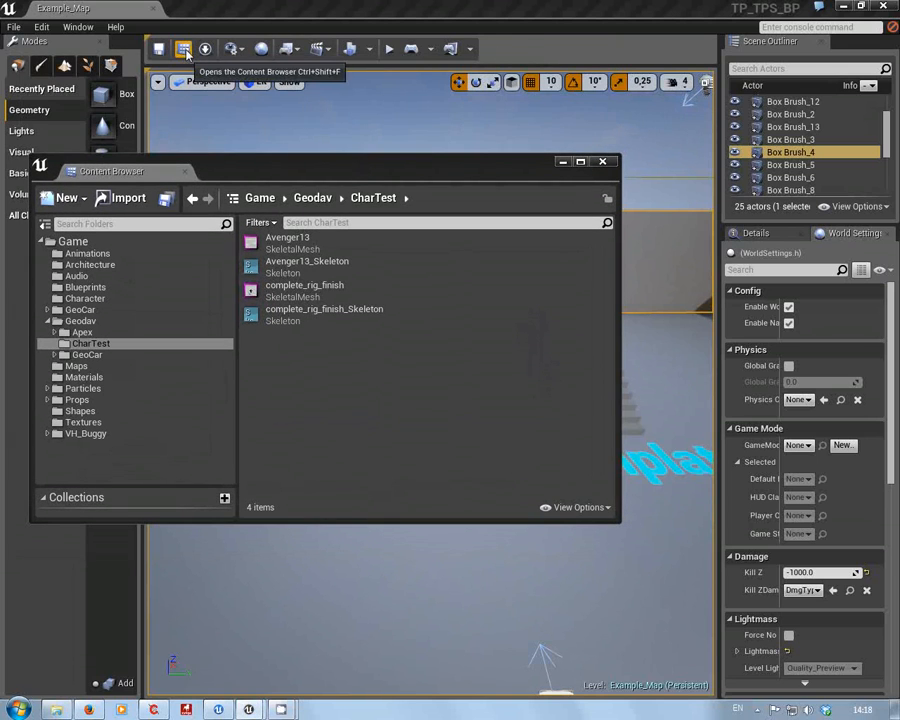
pyautogui.rightClick(280, 365)
pyautogui.press('Escape')
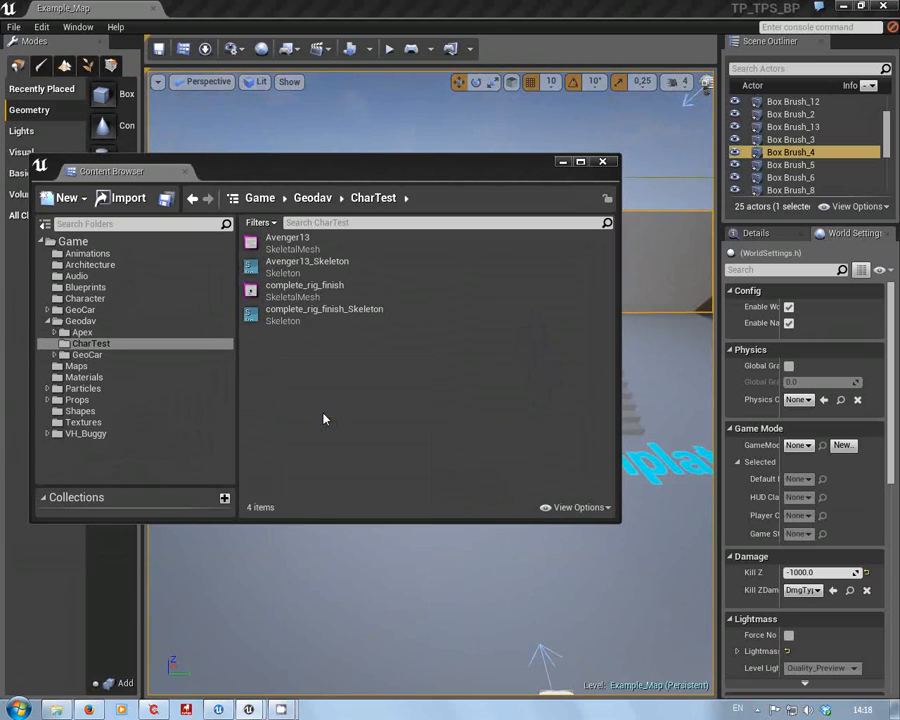
pyautogui.click(313, 345)
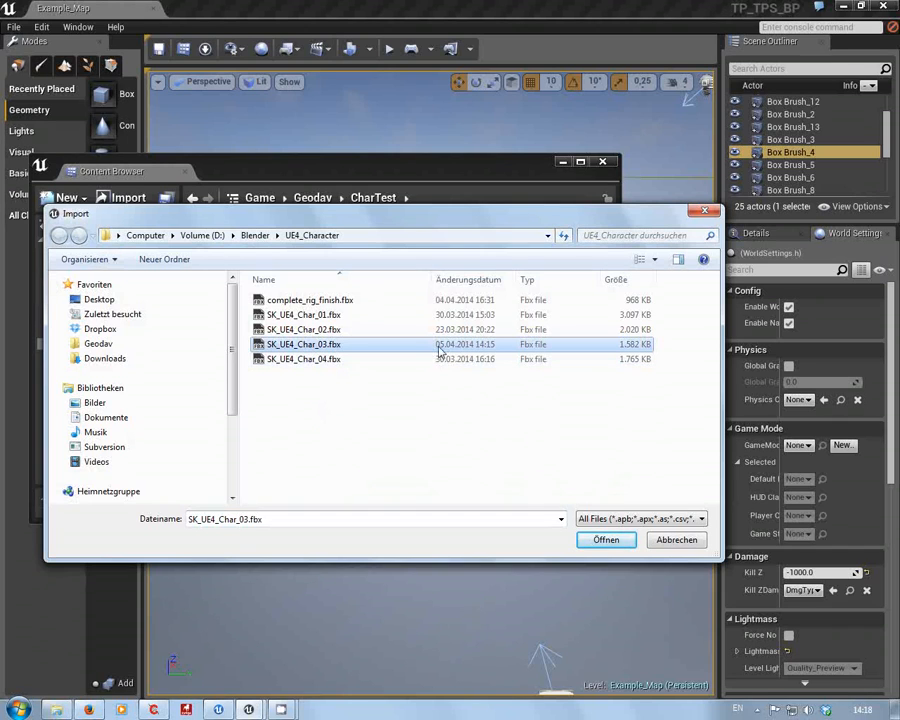
pyautogui.click(603, 541)
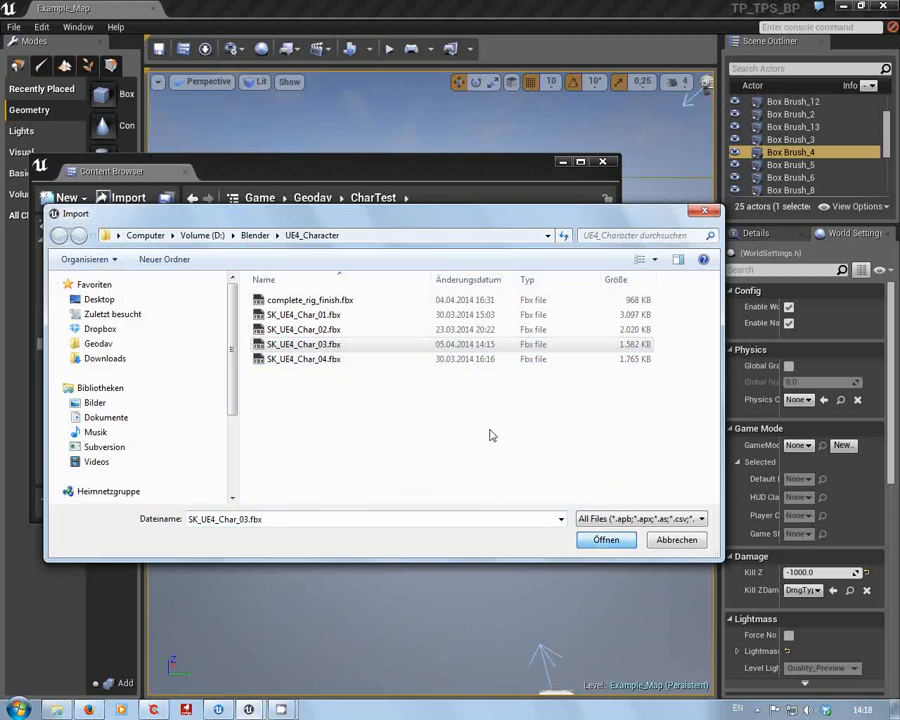
pyautogui.click(601, 539)
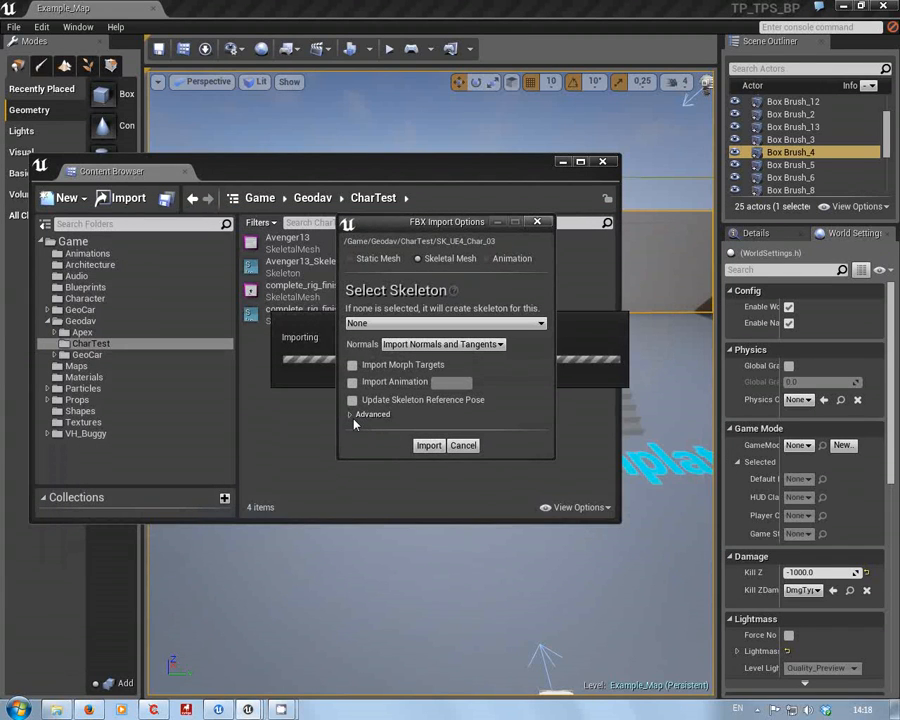
pyautogui.click(351, 414)
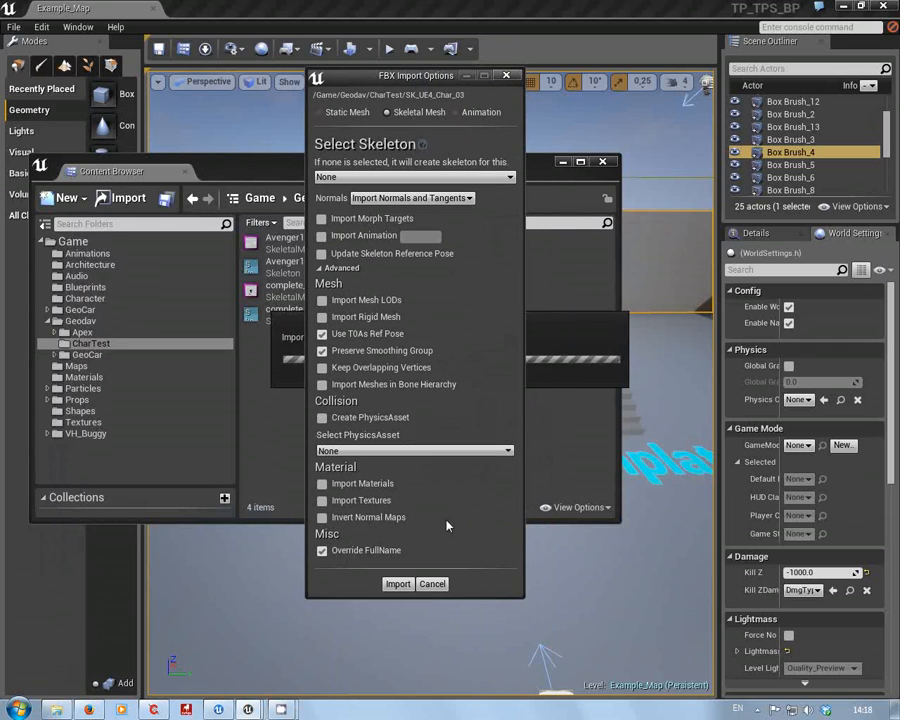
pyautogui.click(398, 584)
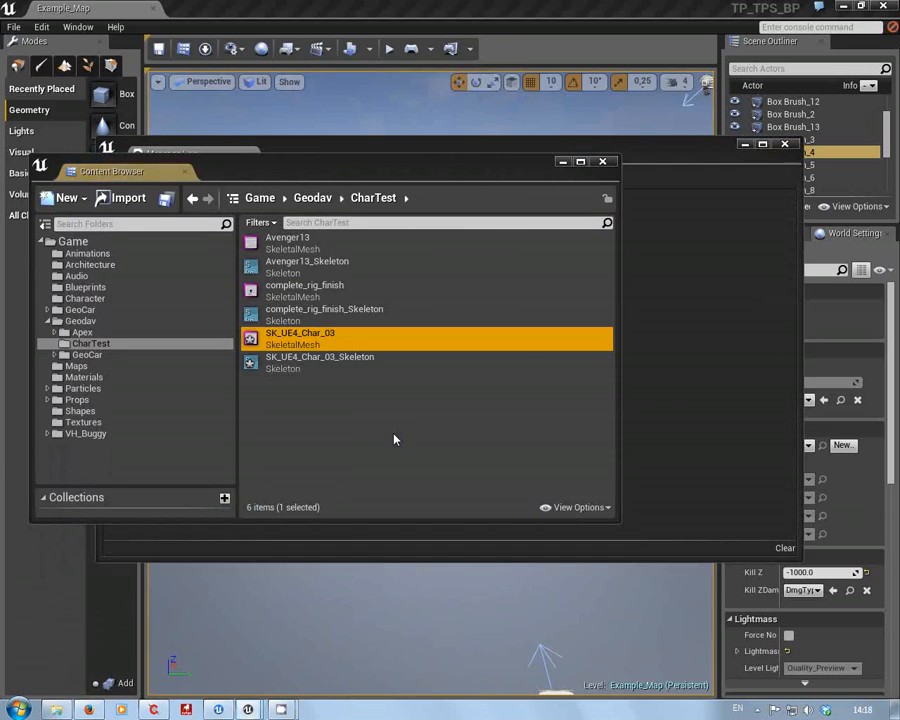
# Check and close the FBX import message log, and save the imported SK_UE4_Char_03 mesh and its skeleton.
pyautogui.click(648, 151)
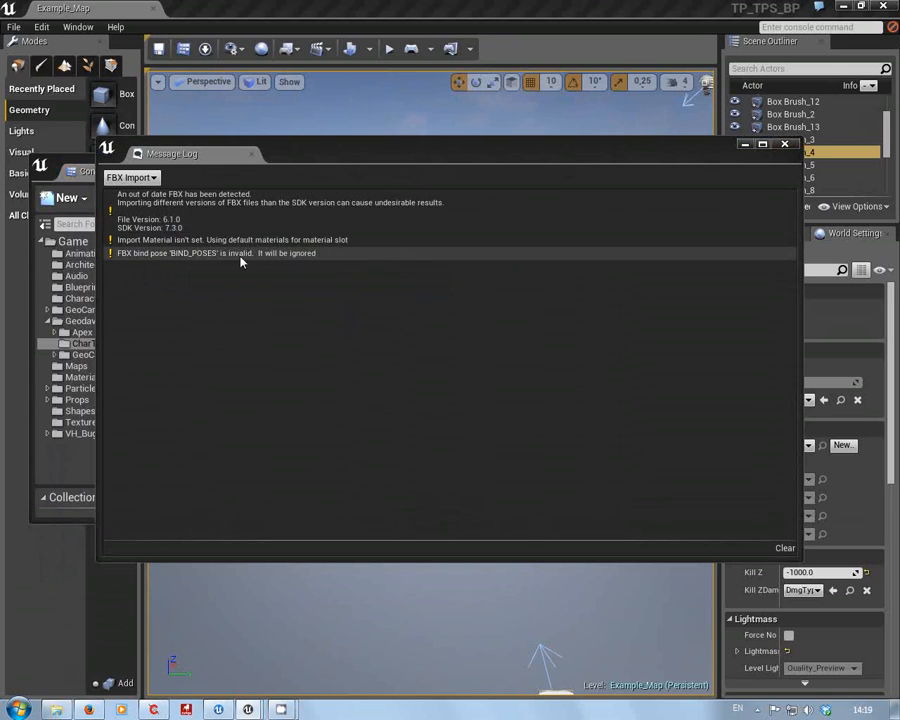
pyautogui.click(784, 144)
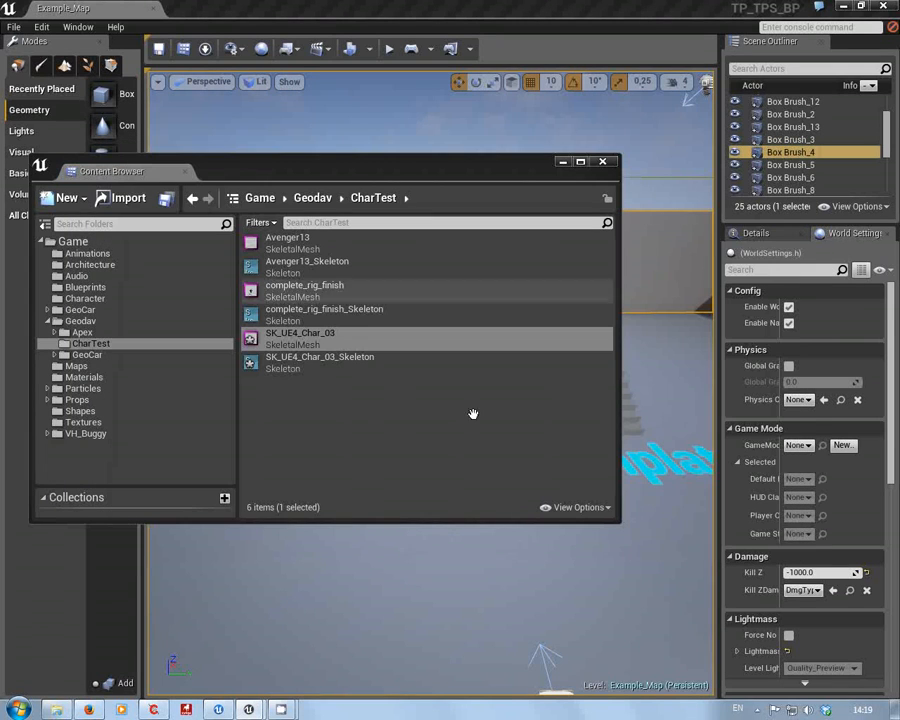
pyautogui.click(166, 197)
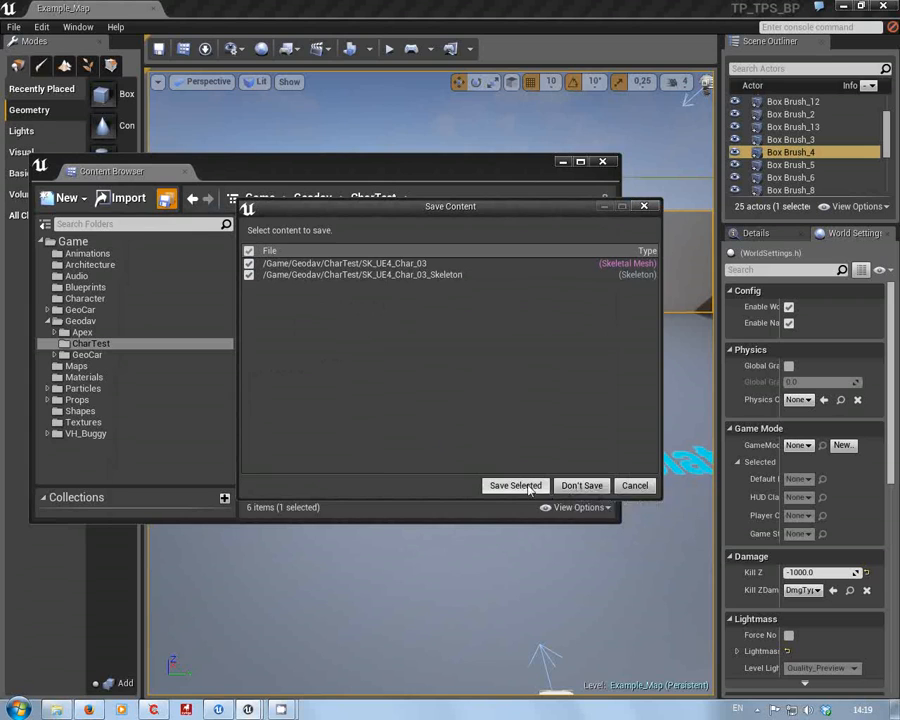
pyautogui.click(498, 486)
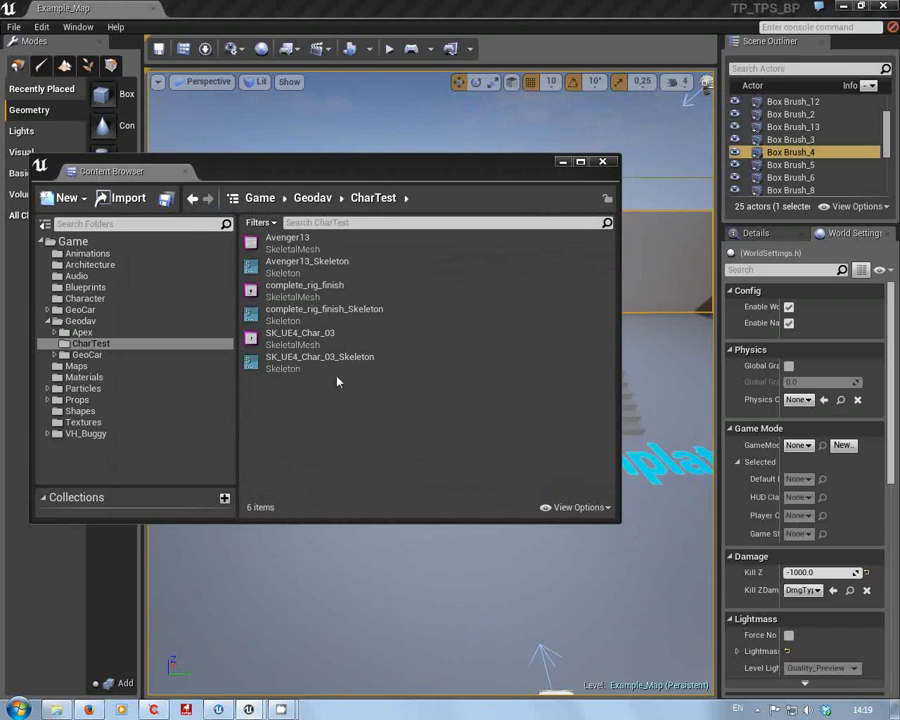
# Check the SK_UE4_Char_03 skeletal mesh's bone count and open it for a close view of the character in its preview.
pyautogui.moveTo(289, 341)
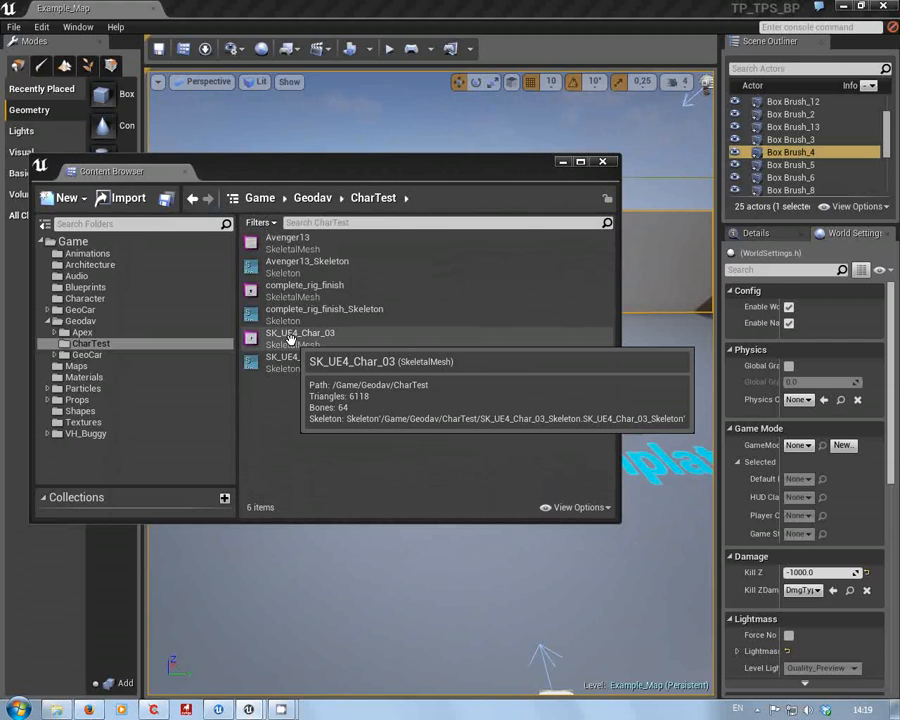
pyautogui.doubleClick(291, 340)
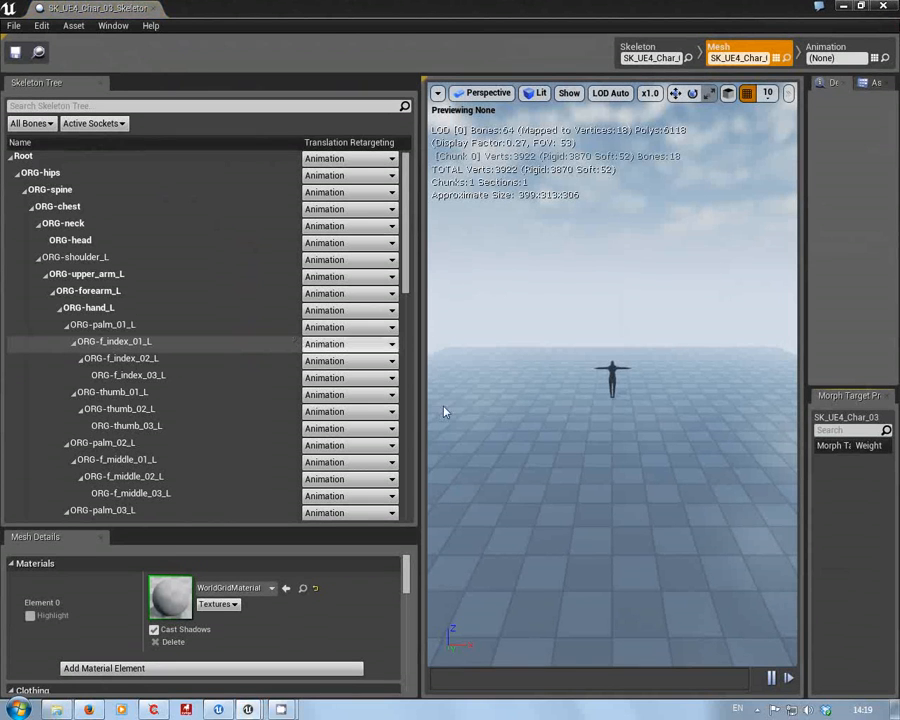
pyautogui.moveTo(612, 420); pyautogui.dragTo(580, 325)
pyautogui.press('w')
pyautogui.moveTo(612, 380); pyautogui.dragTo(665, 415, button='right')
pyautogui.press('s')
pyautogui.moveTo(662, 332); pyautogui.dragTo(662, 332, button='right')
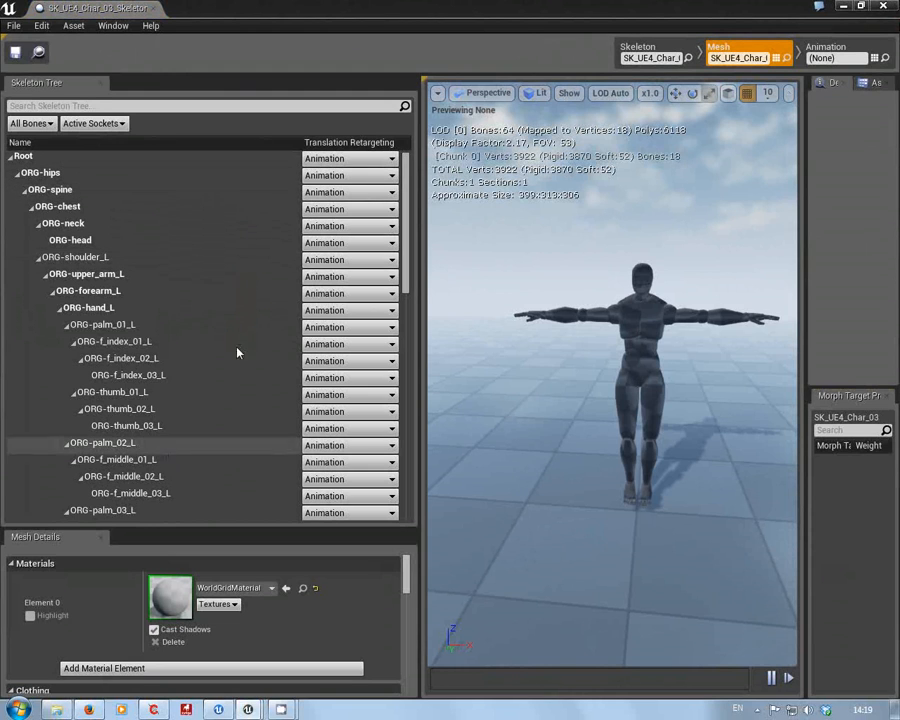
# Examine the imported bone hierarchy in the skeleton tree from the root down to the heel bones.
pyautogui.moveTo(405, 220); pyautogui.dragTo(425, 457)
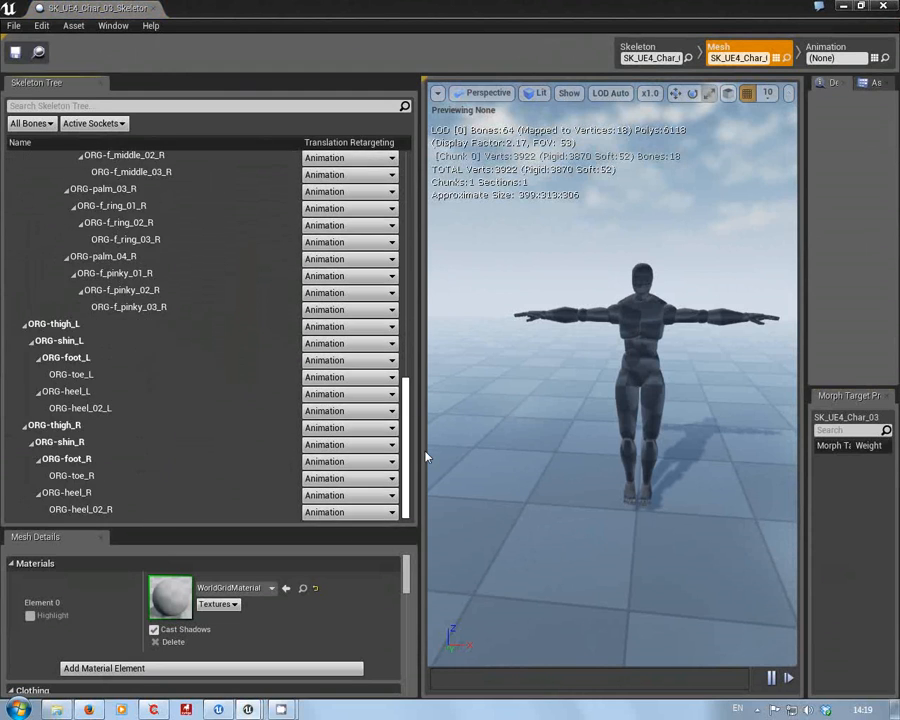
pyautogui.moveTo(404, 416); pyautogui.dragTo(410, 480)
pyautogui.moveTo(409, 416); pyautogui.dragTo(406, 170)
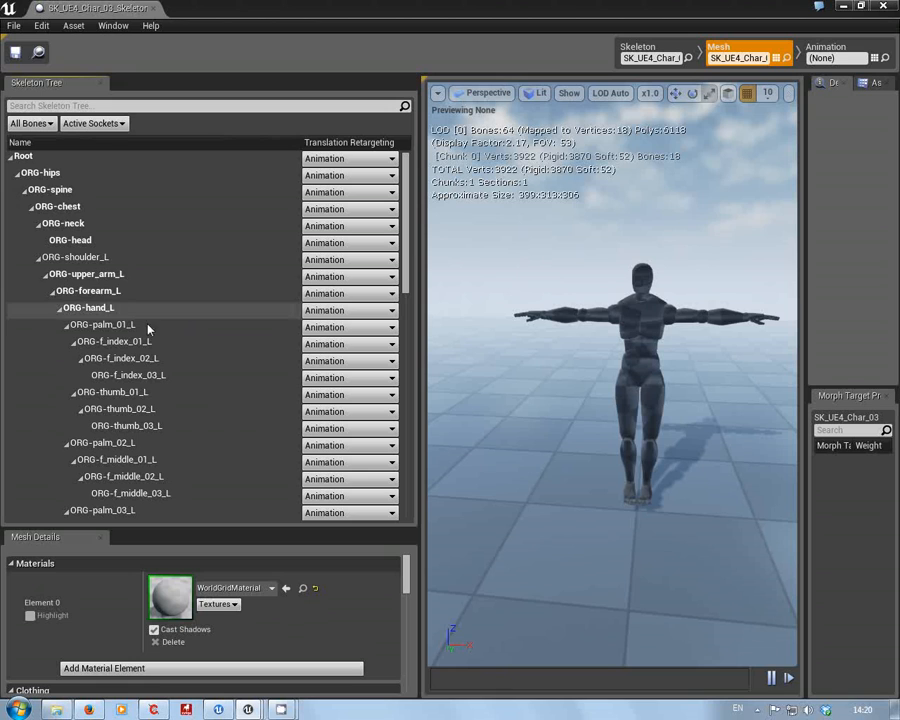
# Test the arm's deformation by rotating the ORG-upper_arm_L bone -10° in the preview and turning it back.
pyautogui.click(95, 279)
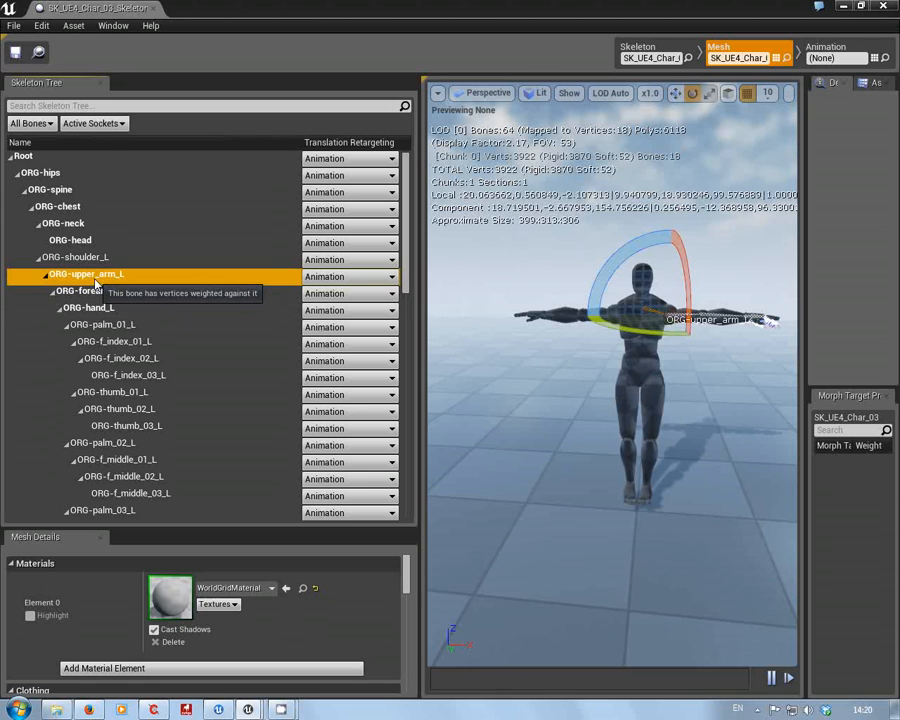
pyautogui.moveTo(655, 252); pyautogui.dragTo(638, 265)
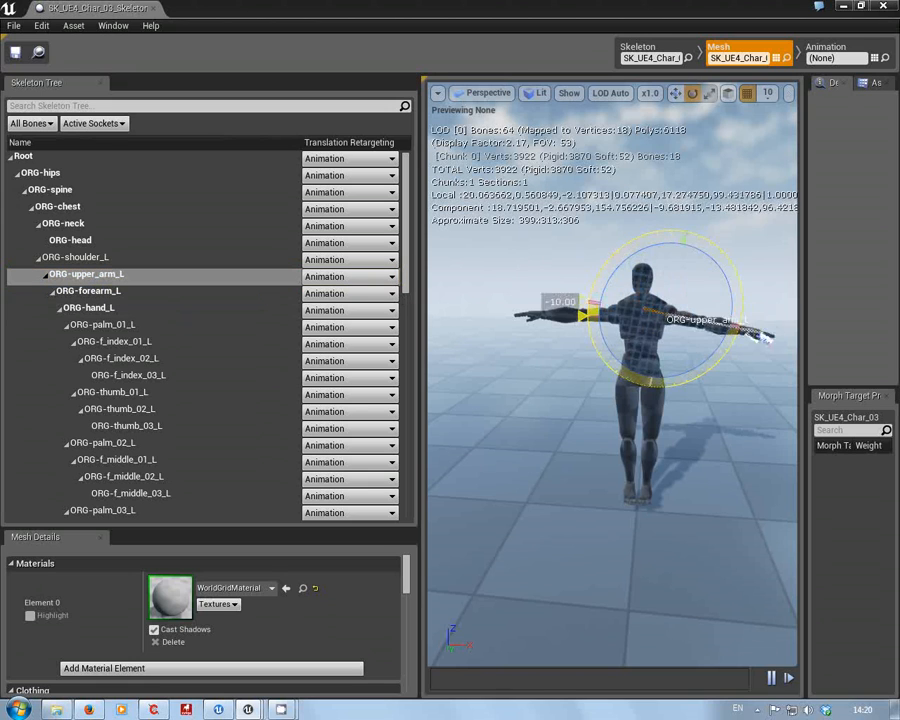
pyautogui.moveTo(560, 301)
pyautogui.mouseDown()
pyautogui.moveTo(580, 244)
pyautogui.moveTo(584, 382)
pyautogui.moveTo(562, 320)
pyautogui.moveTo(575, 255)
pyautogui.moveTo(561, 301)
pyautogui.moveTo(580, 248)
pyautogui.moveTo(560, 338)
pyautogui.moveTo(562, 320)
pyautogui.mouseUp()
# Examine the character mesh and its ORG-upper_arm_L bone in the preview from several angles and distances.
pyautogui.moveTo(524, 448); pyautogui.dragTo(522, 400)
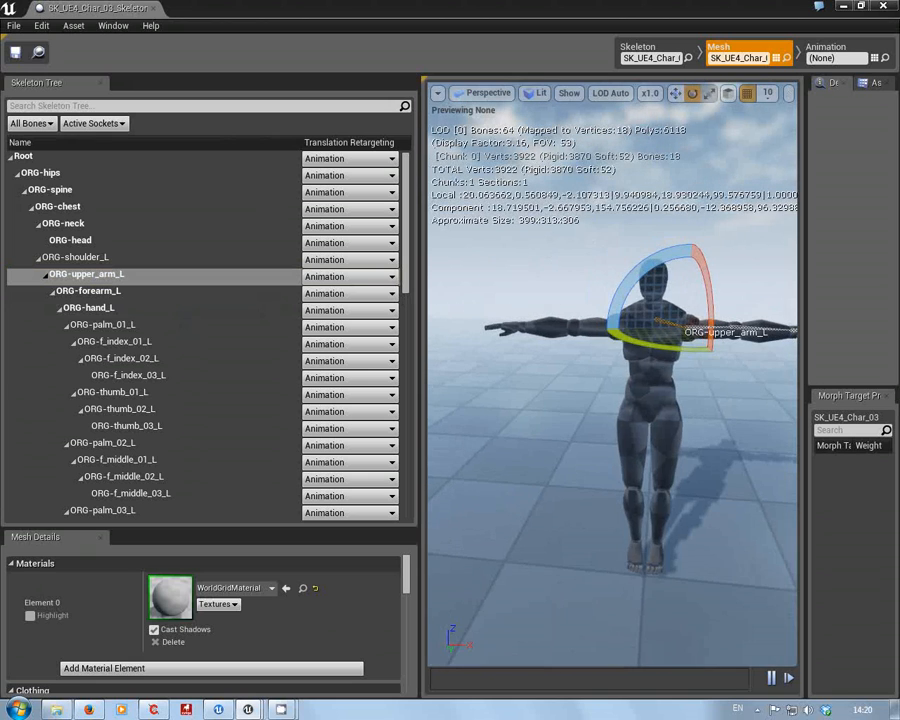
pyautogui.moveTo(535, 469); pyautogui.dragTo(576, 548)
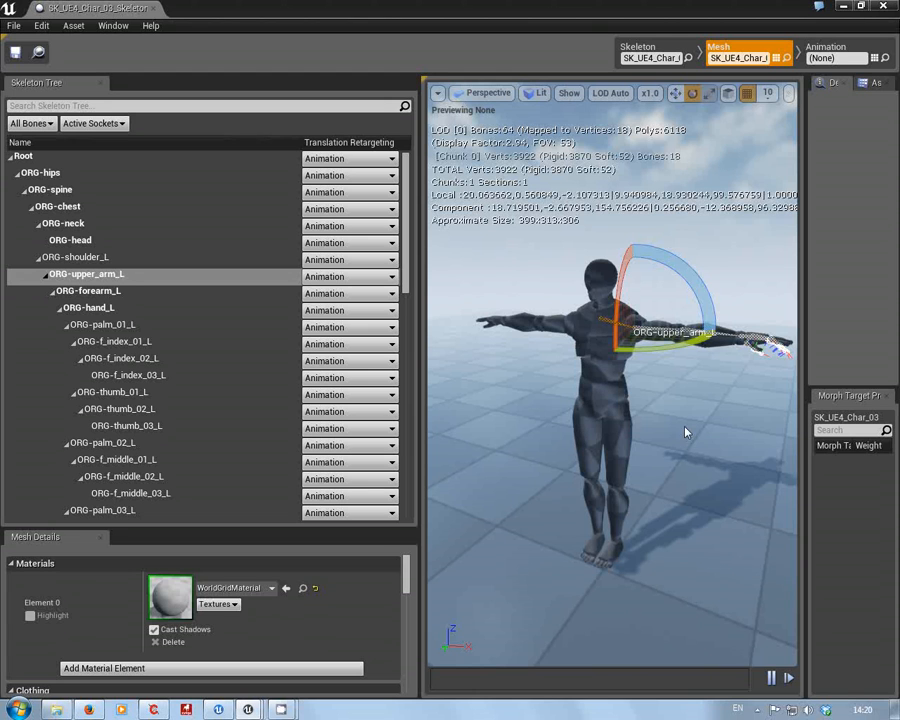
pyautogui.moveTo(697, 450); pyautogui.dragTo(703, 395)
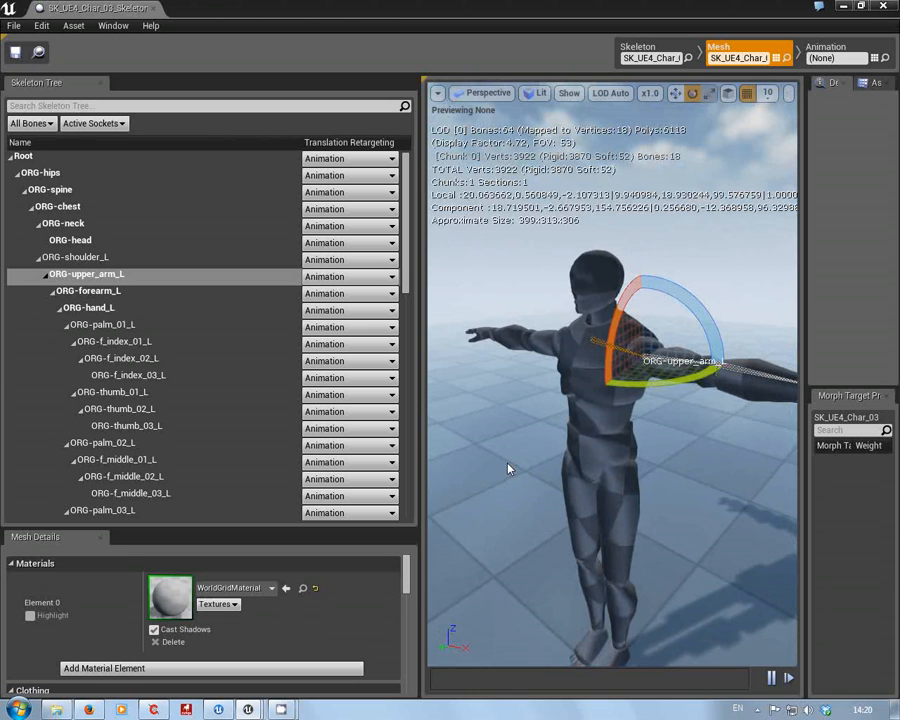
pyautogui.moveTo(508, 468); pyautogui.dragTo(479, 463)
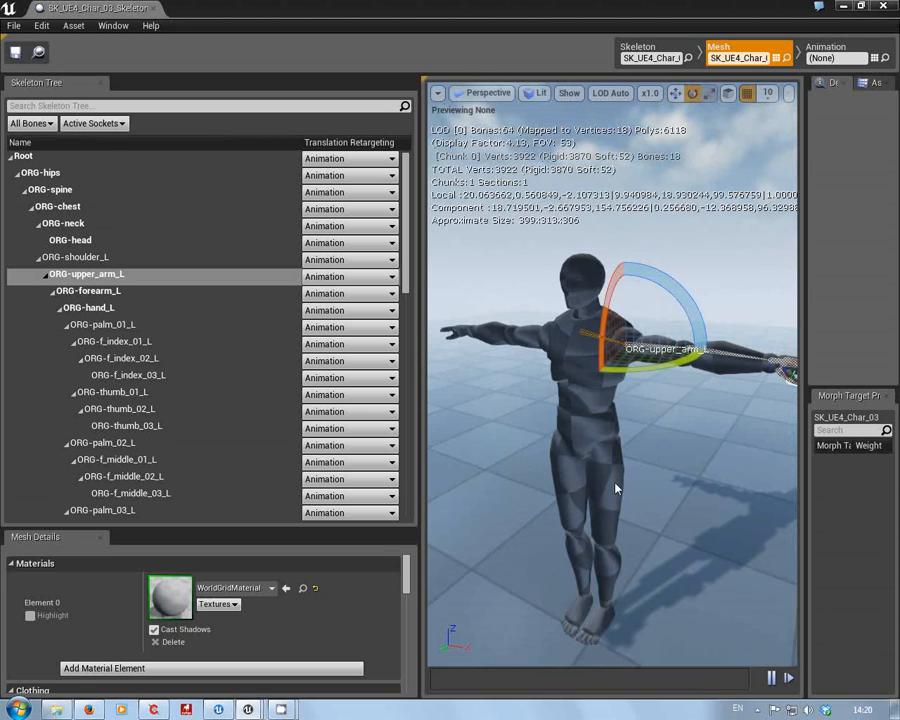
pyautogui.moveTo(625, 480); pyautogui.dragTo(628, 530)
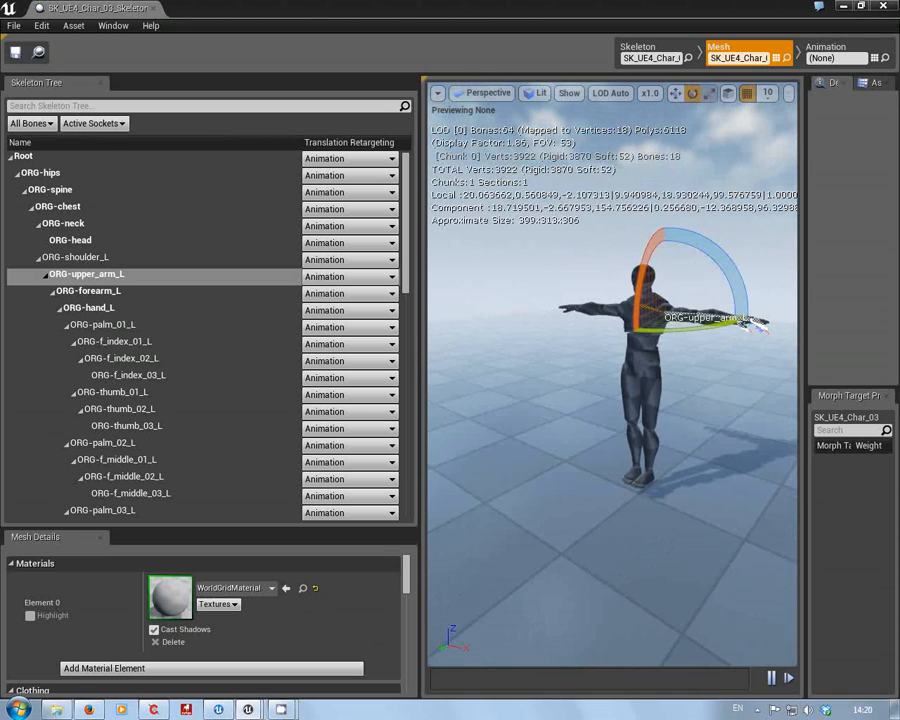
pyautogui.moveTo(687, 425); pyautogui.dragTo(683, 382)
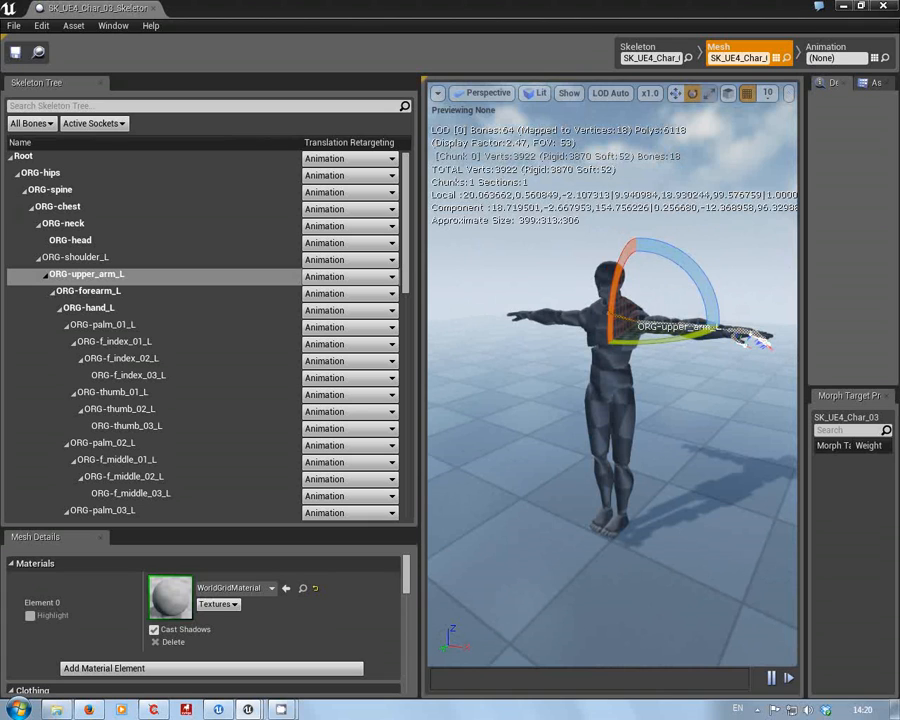
pyautogui.moveTo(674, 454); pyautogui.dragTo(688, 476)
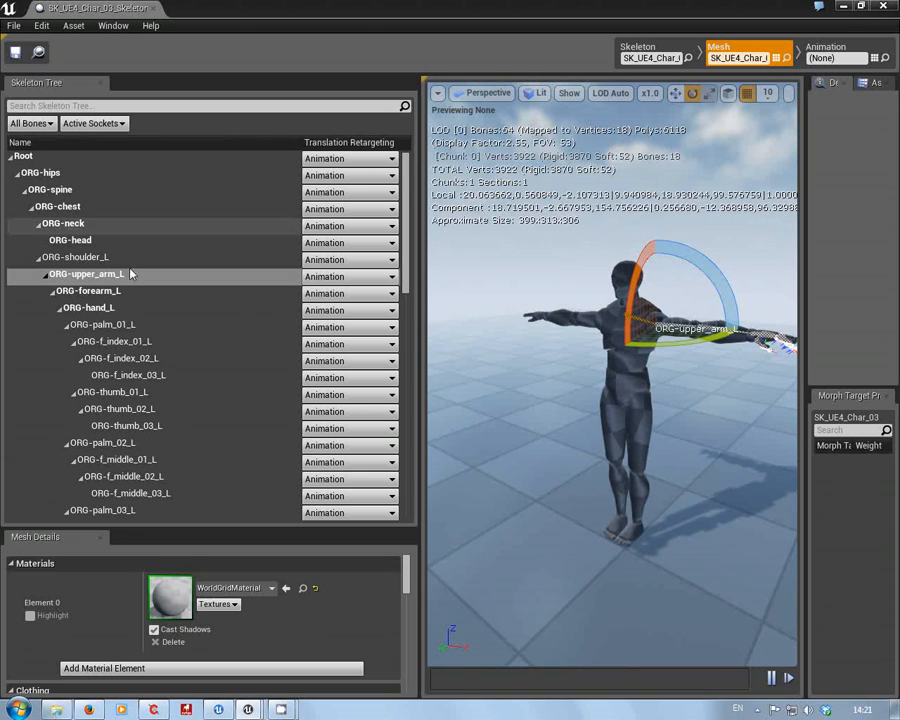
# Inspect the ORG-forearm_L, ORG-hand_L, ORG-f_index_03_L and ORG-spine bones one after another on the character in the preview.
pyautogui.click(103, 292)
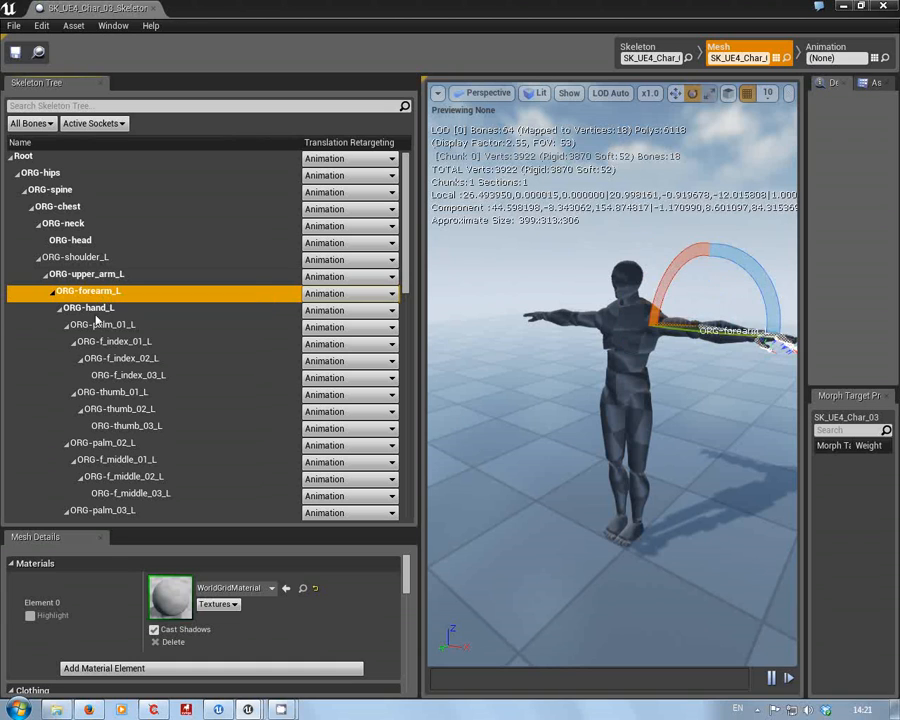
pyautogui.click(98, 308)
pyautogui.click(117, 379)
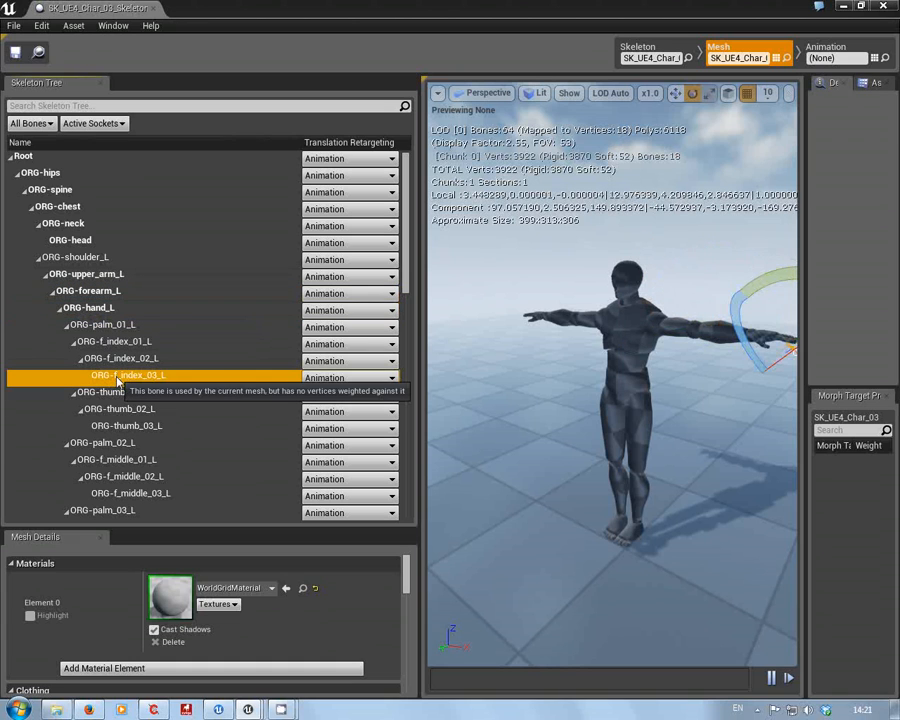
pyautogui.click(63, 190)
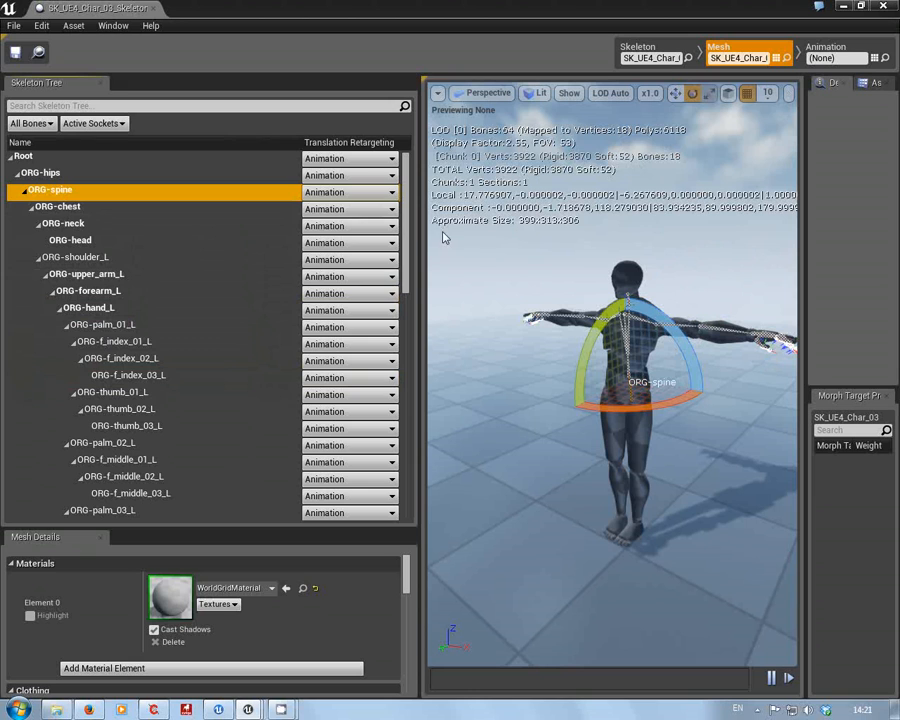
pyautogui.moveTo(409, 236); pyautogui.dragTo(429, 245)
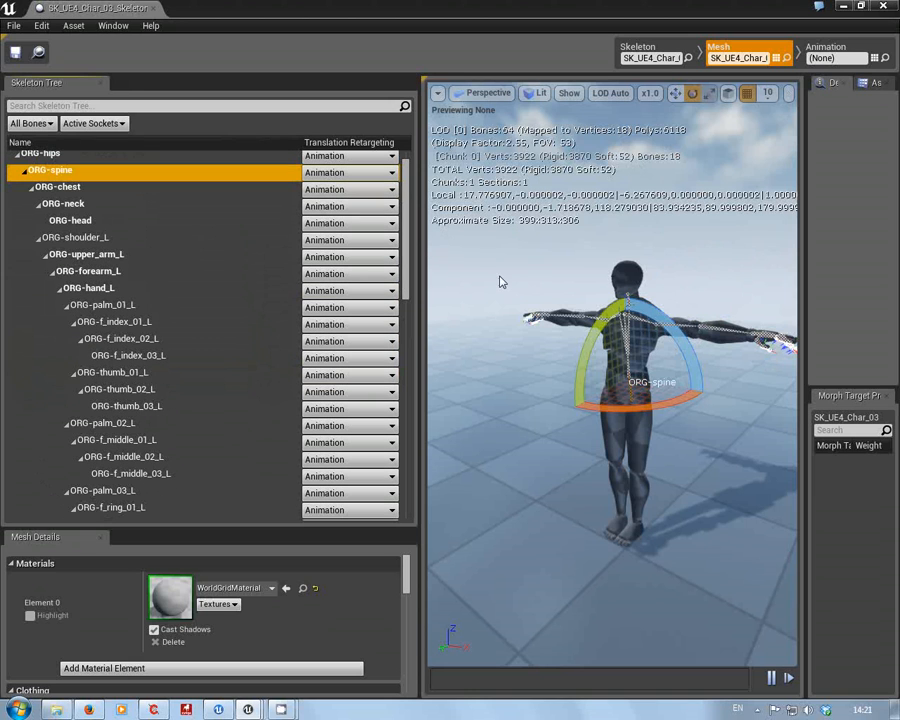
pyautogui.moveTo(500, 279); pyautogui.dragTo(533, 340)
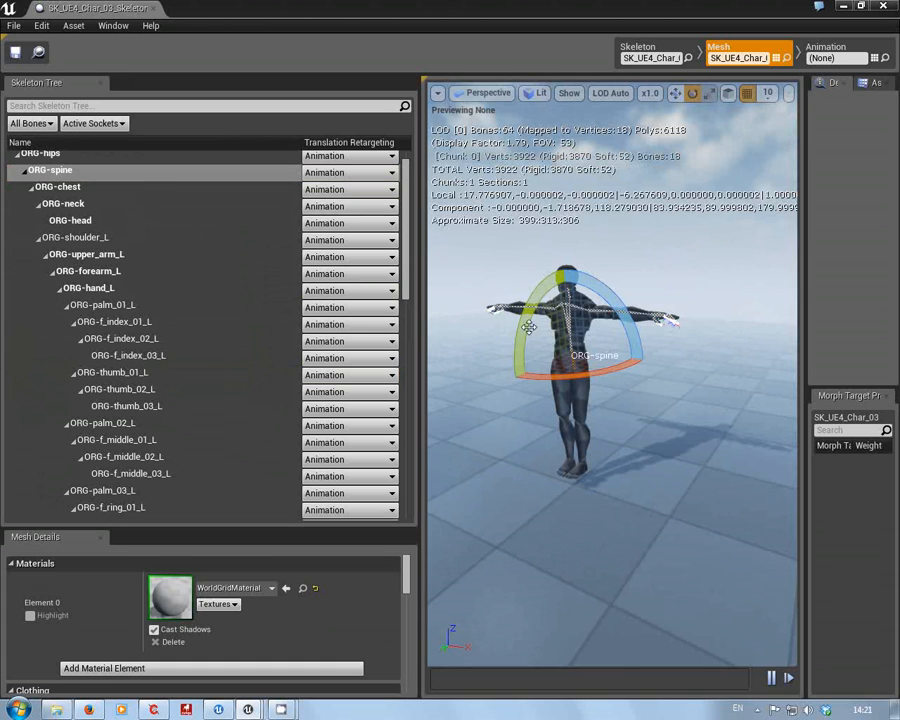
pyautogui.moveTo(523, 328); pyautogui.dragTo(447, 413)
# Close the SK_UE4_Char_03 mesh editor and return to the CharTest folder in the Content Browser.
pyautogui.click(883, 7)
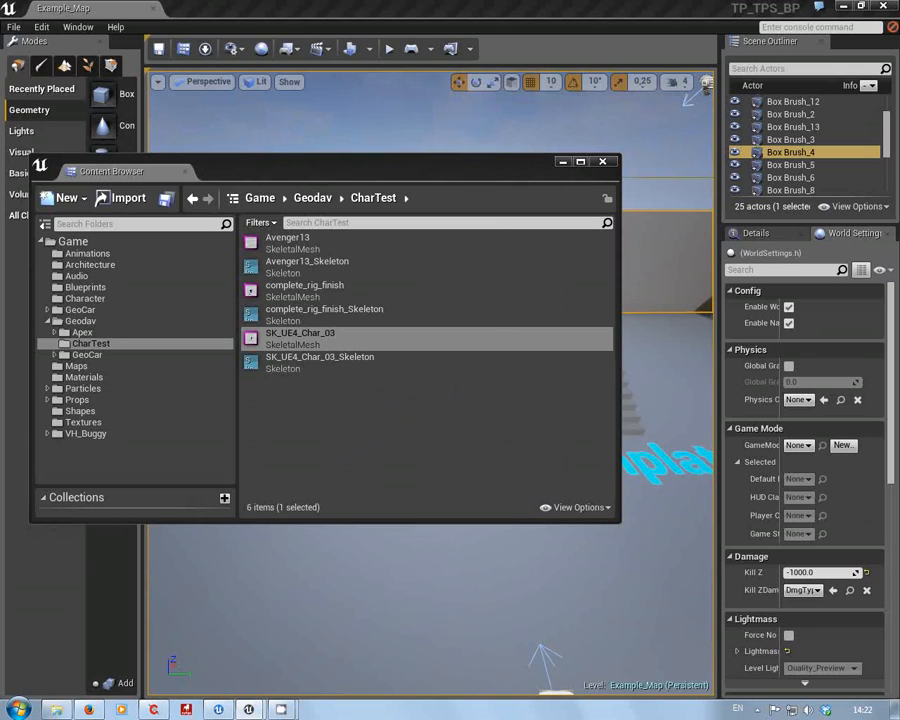
pyautogui.moveTo(280, 708)
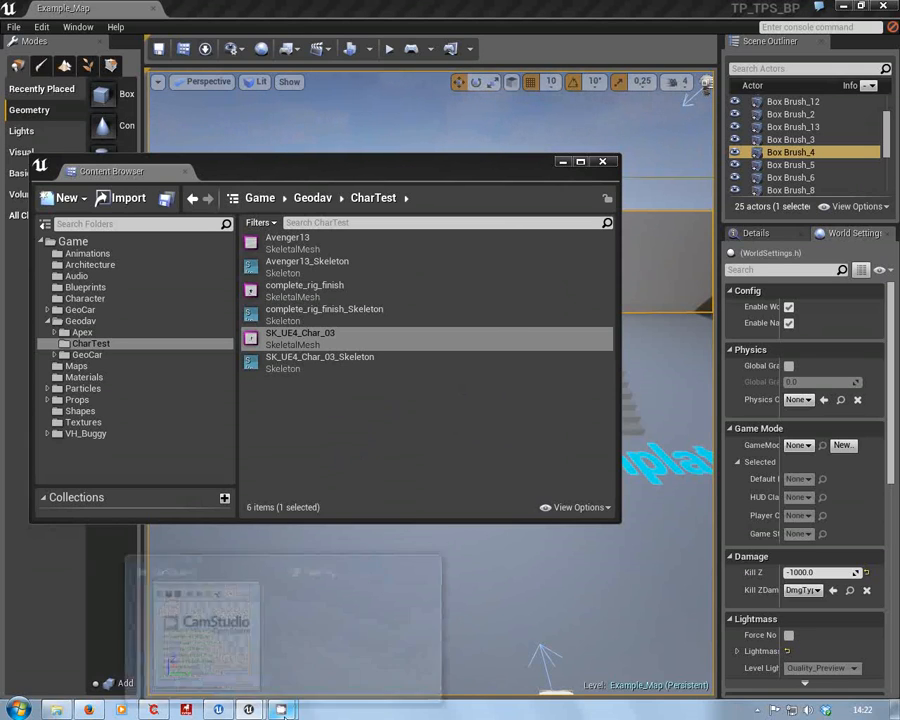